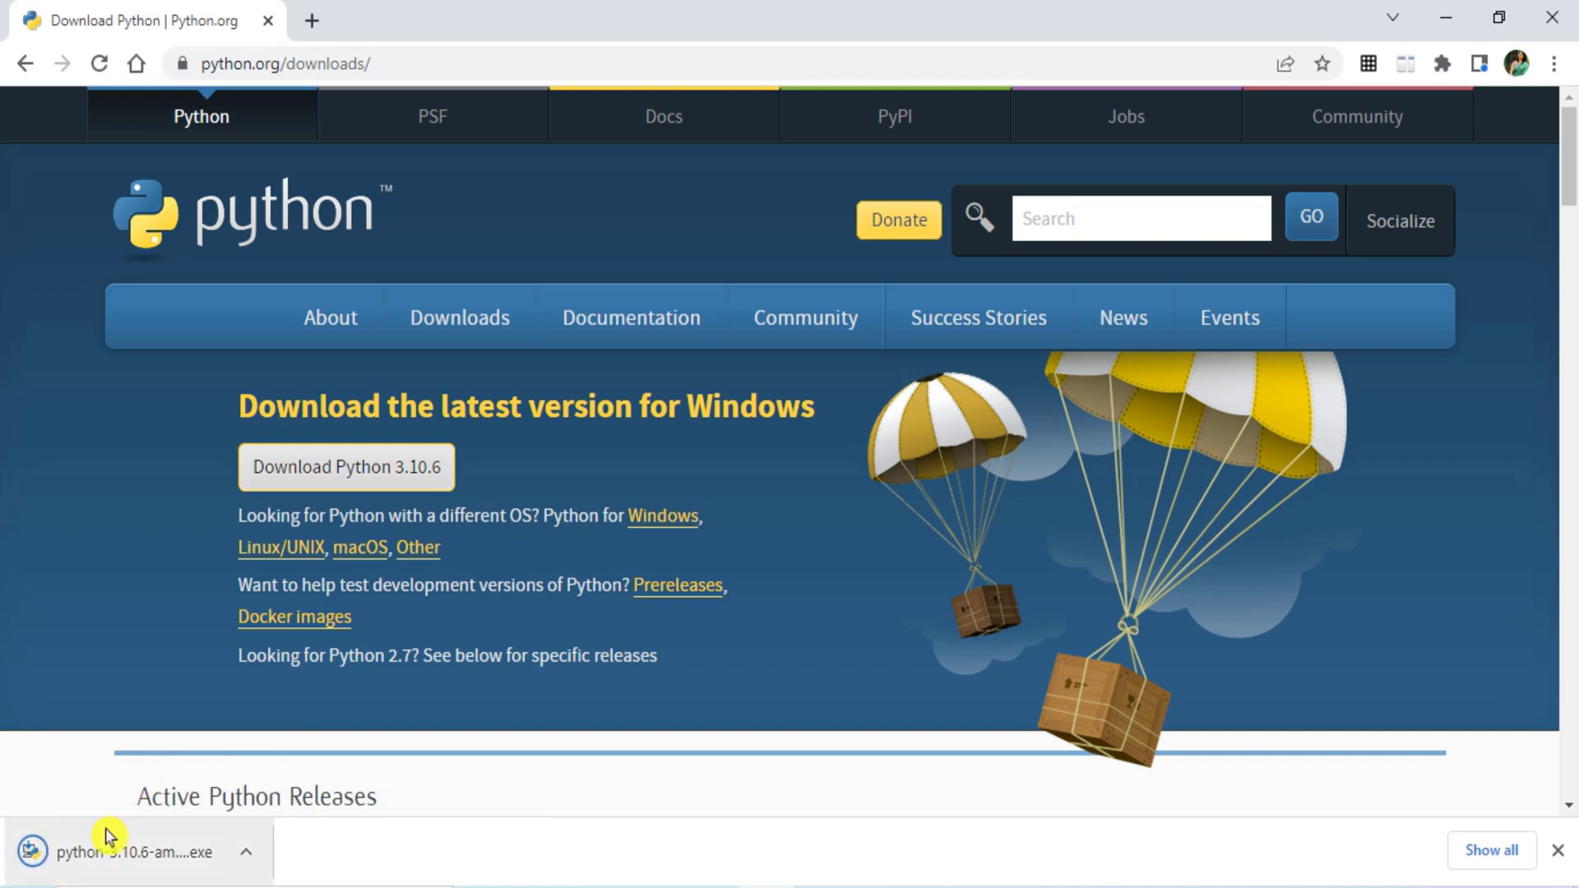
Step: Run the downloaded python-3.10.6-amd64.exe installer, with the browser window minimized
{"action": "left_click", "coordinate": [182, 855]}
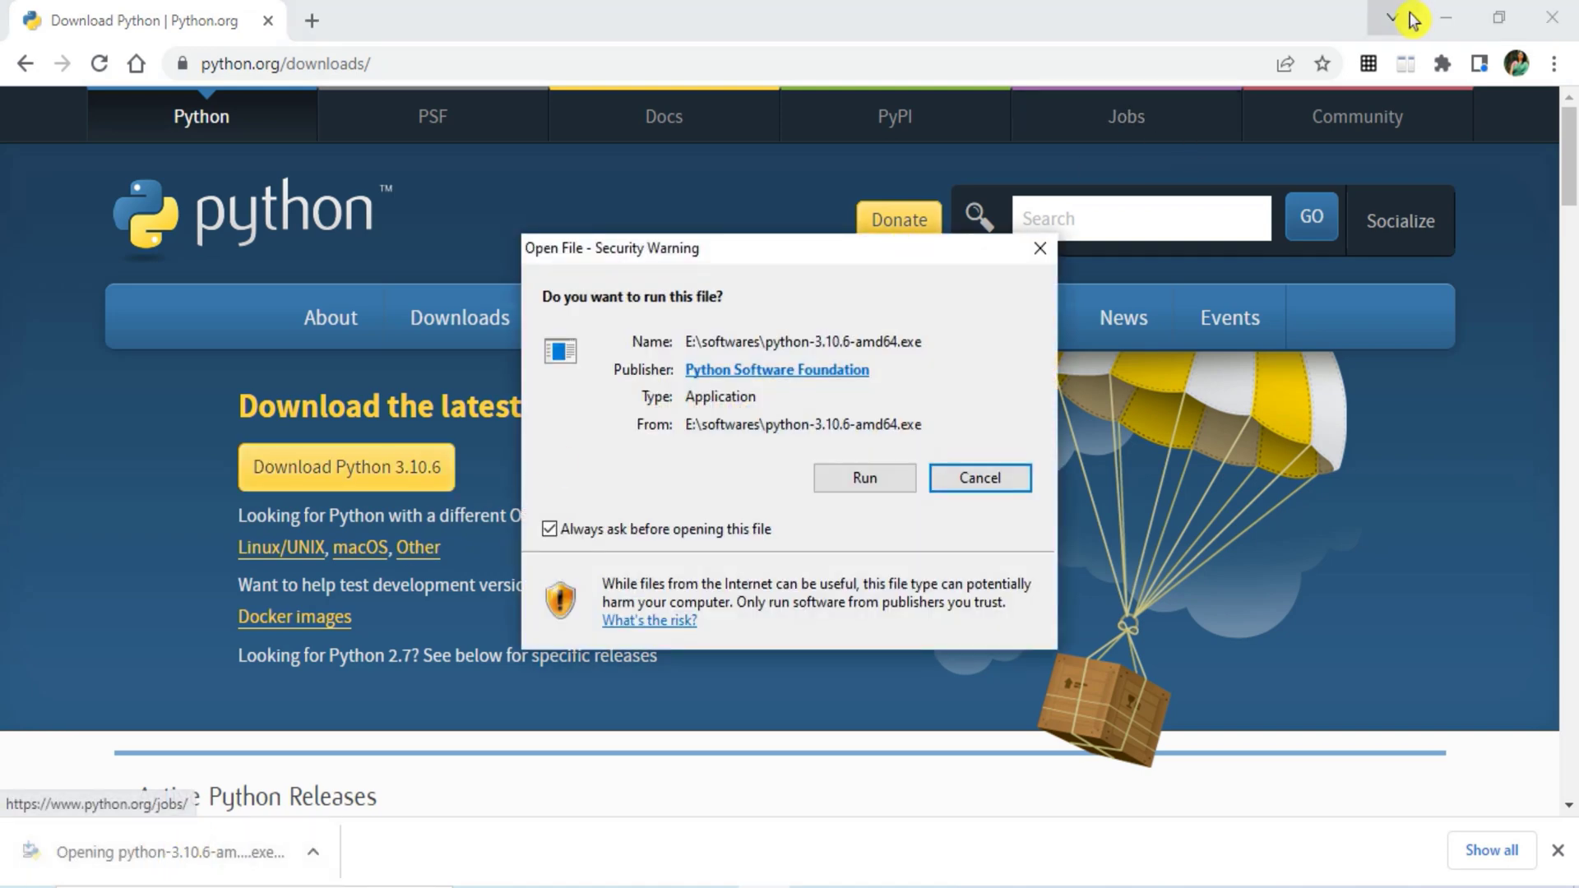
{"action": "left_click", "coordinate": [1447, 18]}
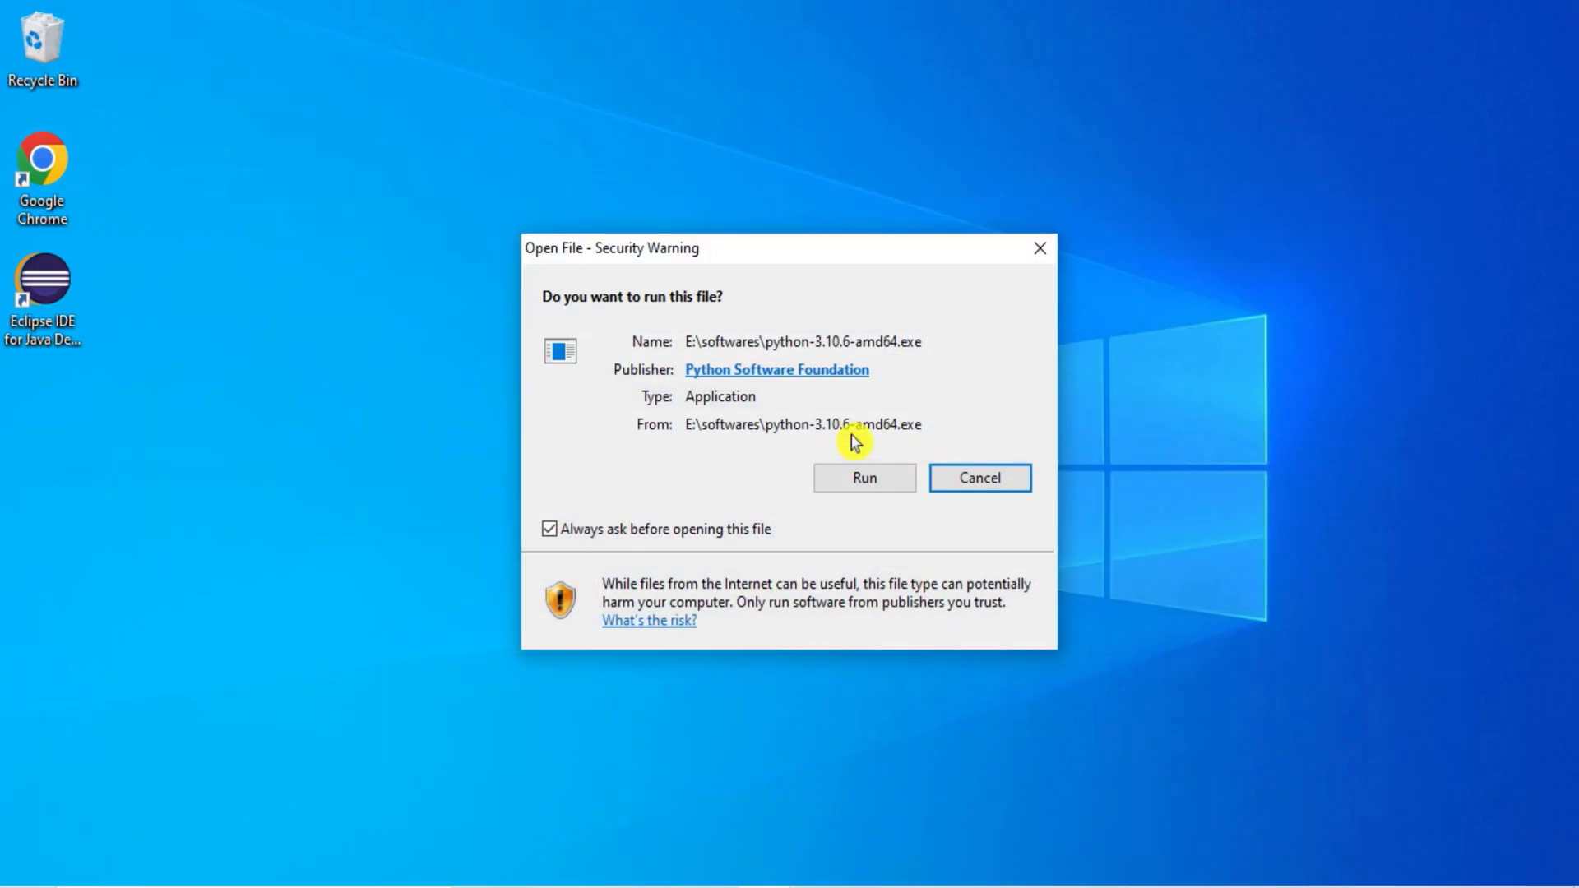
{"action": "left_click", "coordinate": [858, 477]}
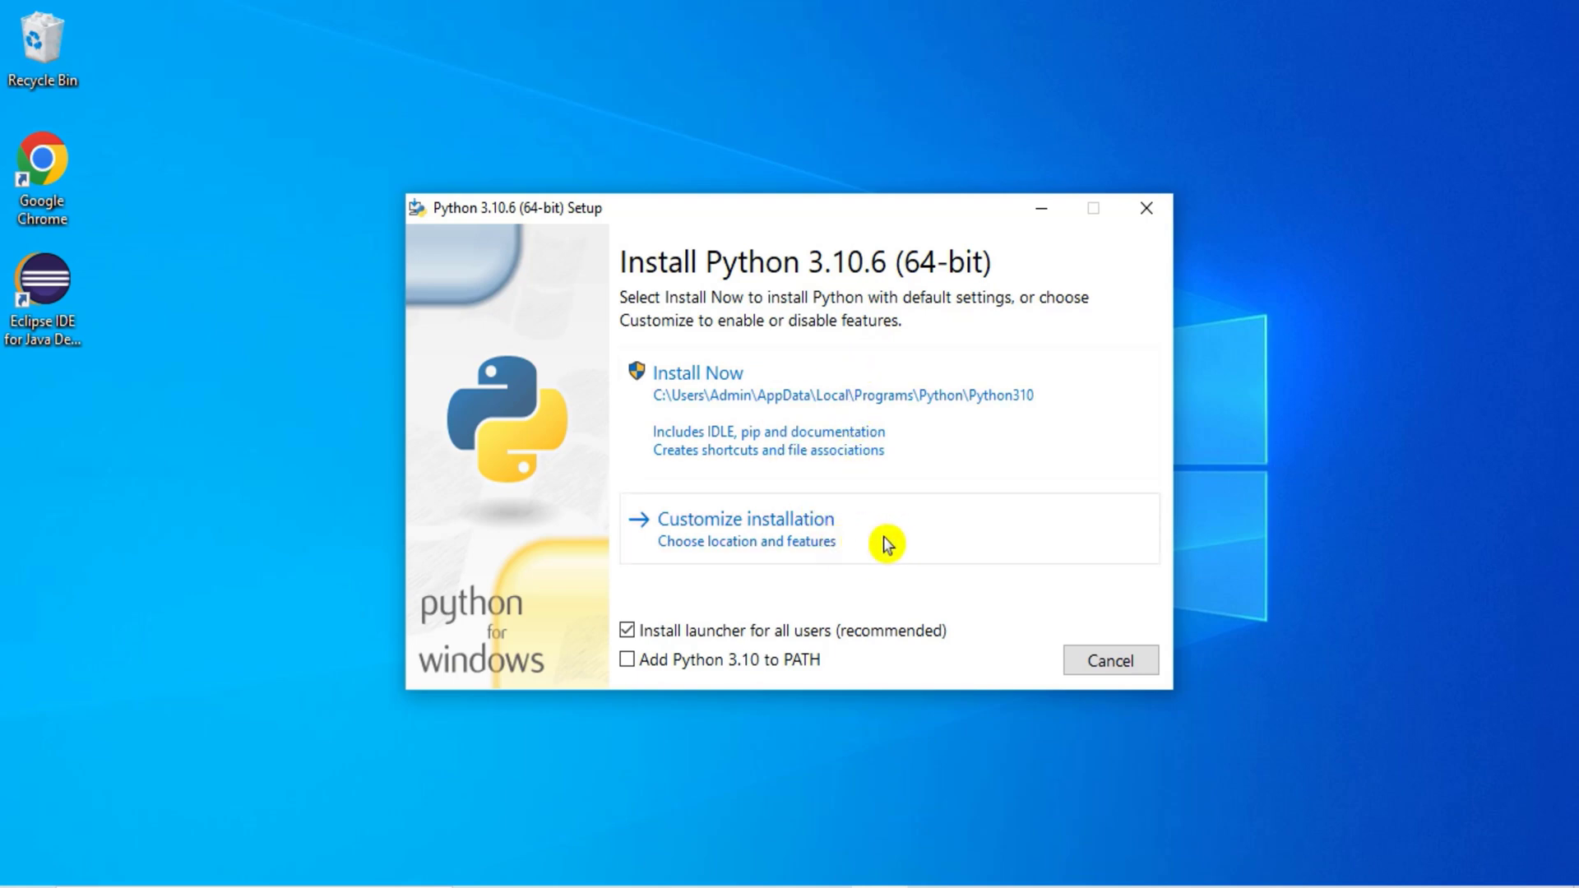
Step: Enable adding Python 3.10 to PATH and choose a customized installation with all optional features kept
{"action": "left_click", "coordinate": [627, 663]}
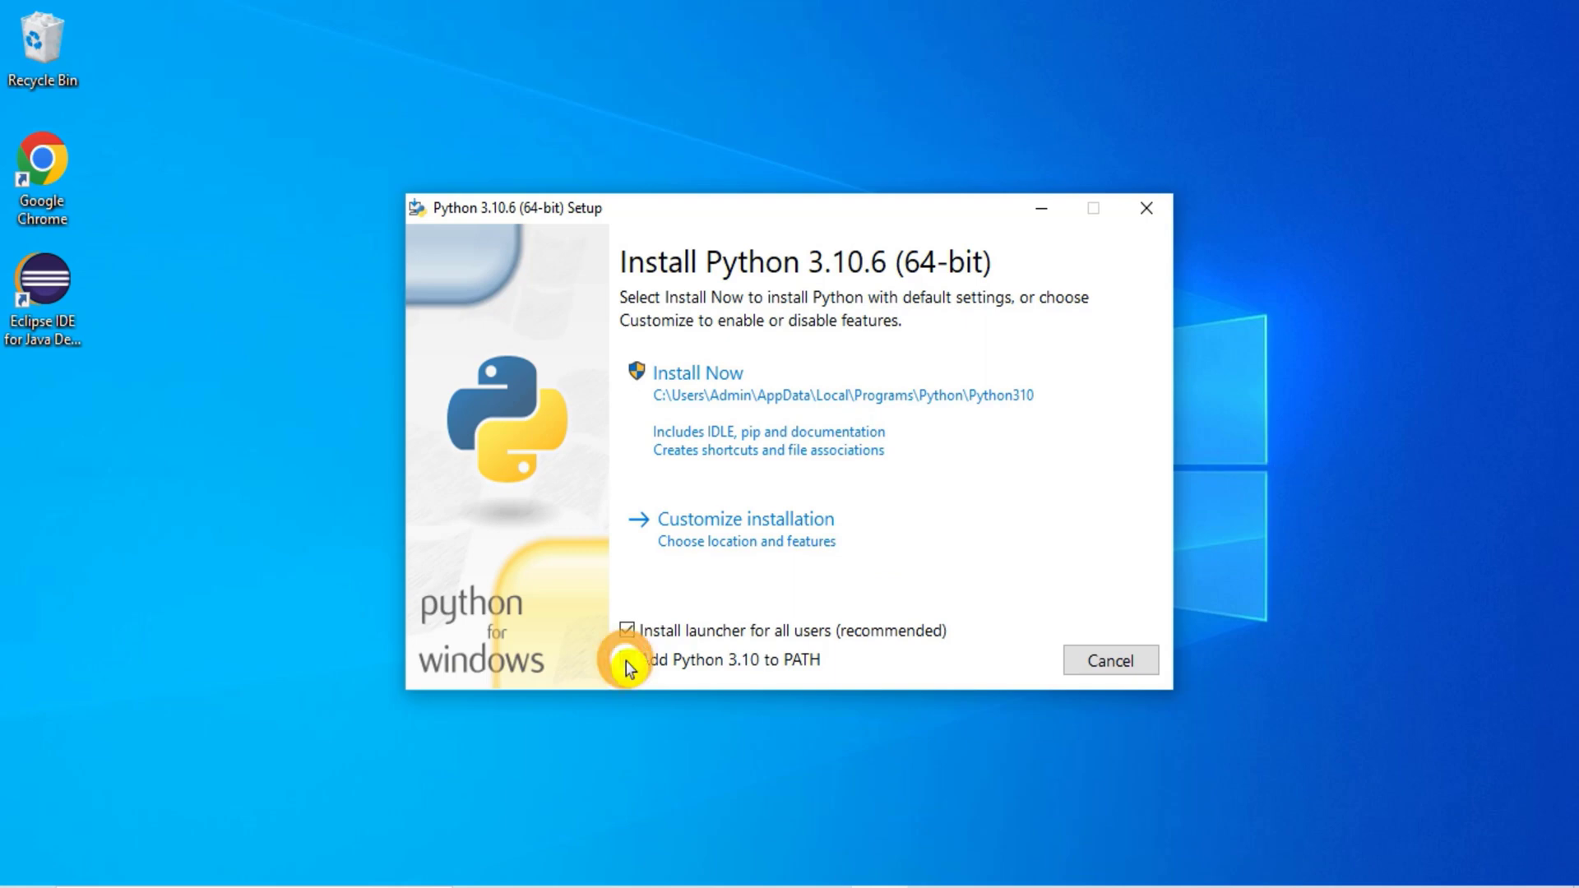
{"action": "left_click", "coordinate": [770, 536]}
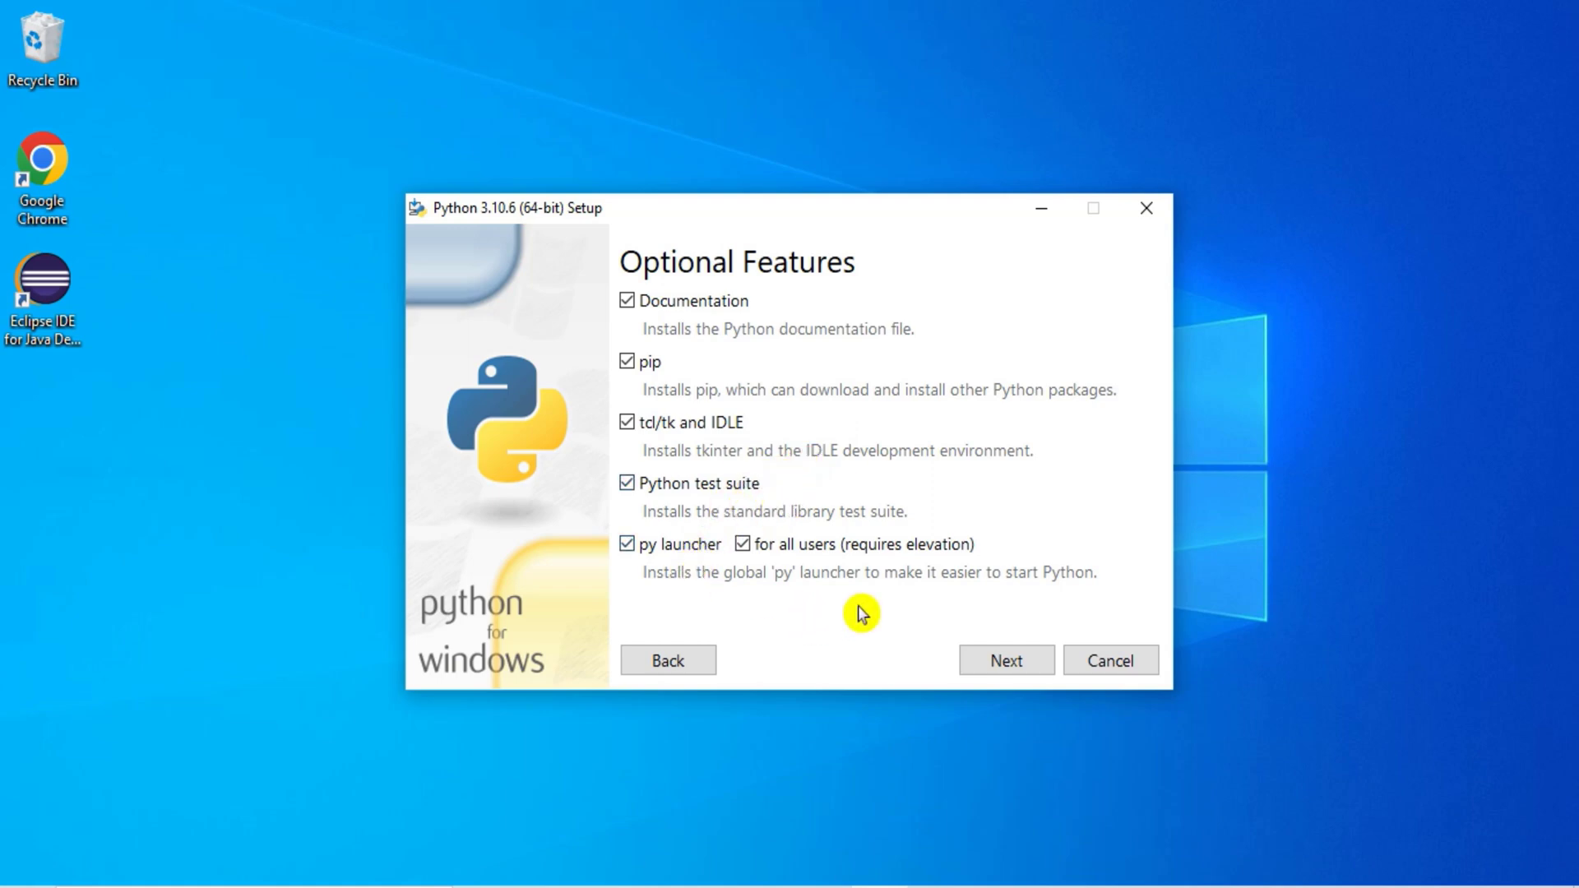
{"action": "left_click", "coordinate": [1001, 660]}
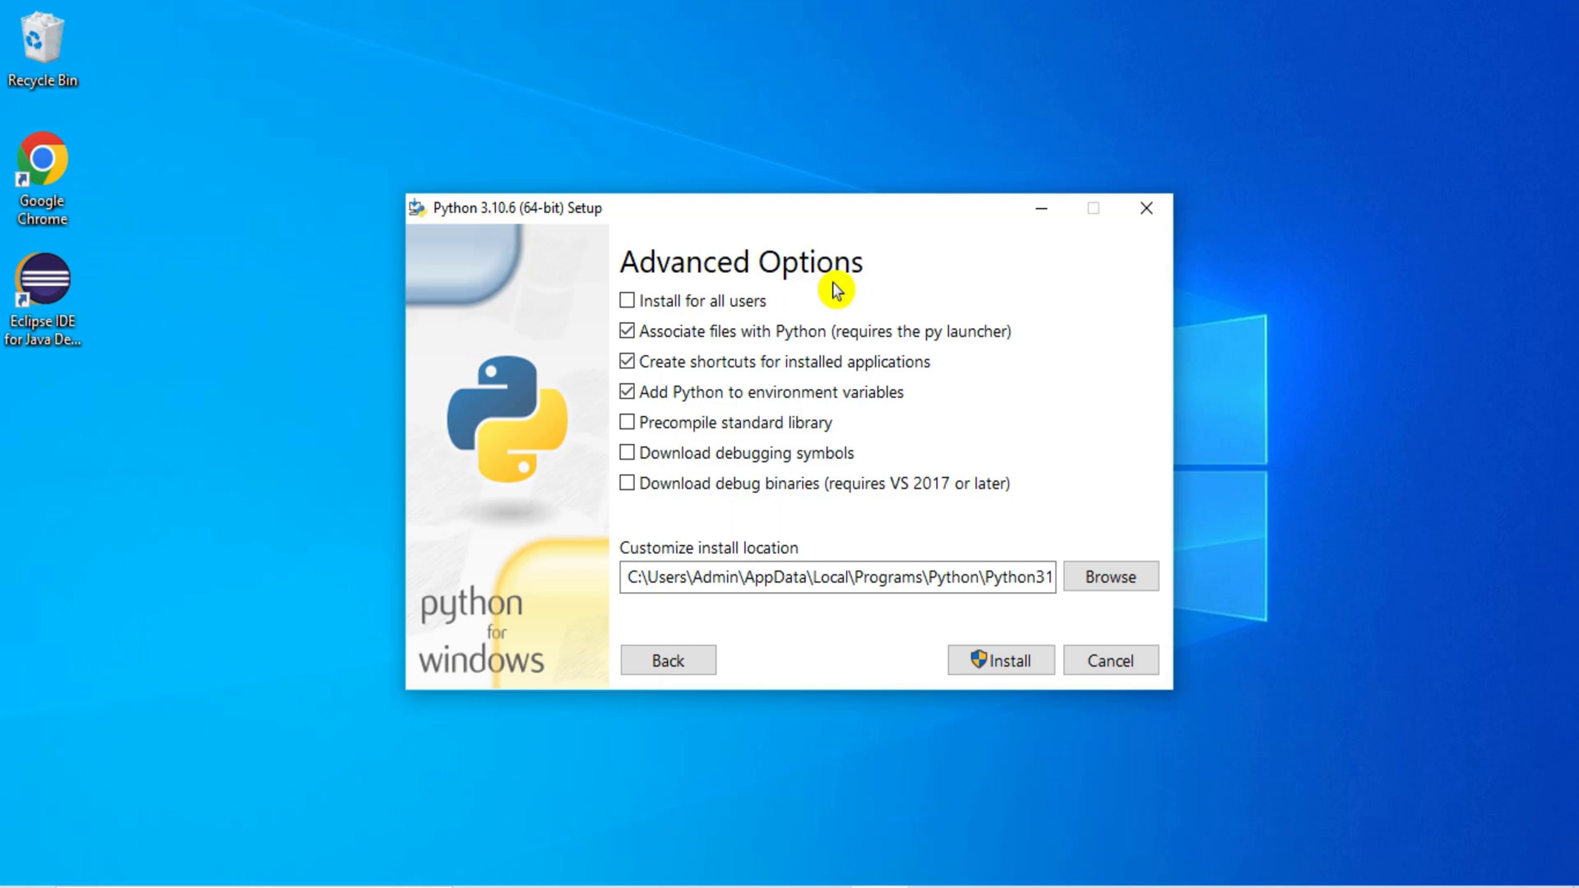
Step: Install Python for all users in C:\Program Files\Python310 and close the finished setup
{"action": "left_click", "coordinate": [625, 303]}
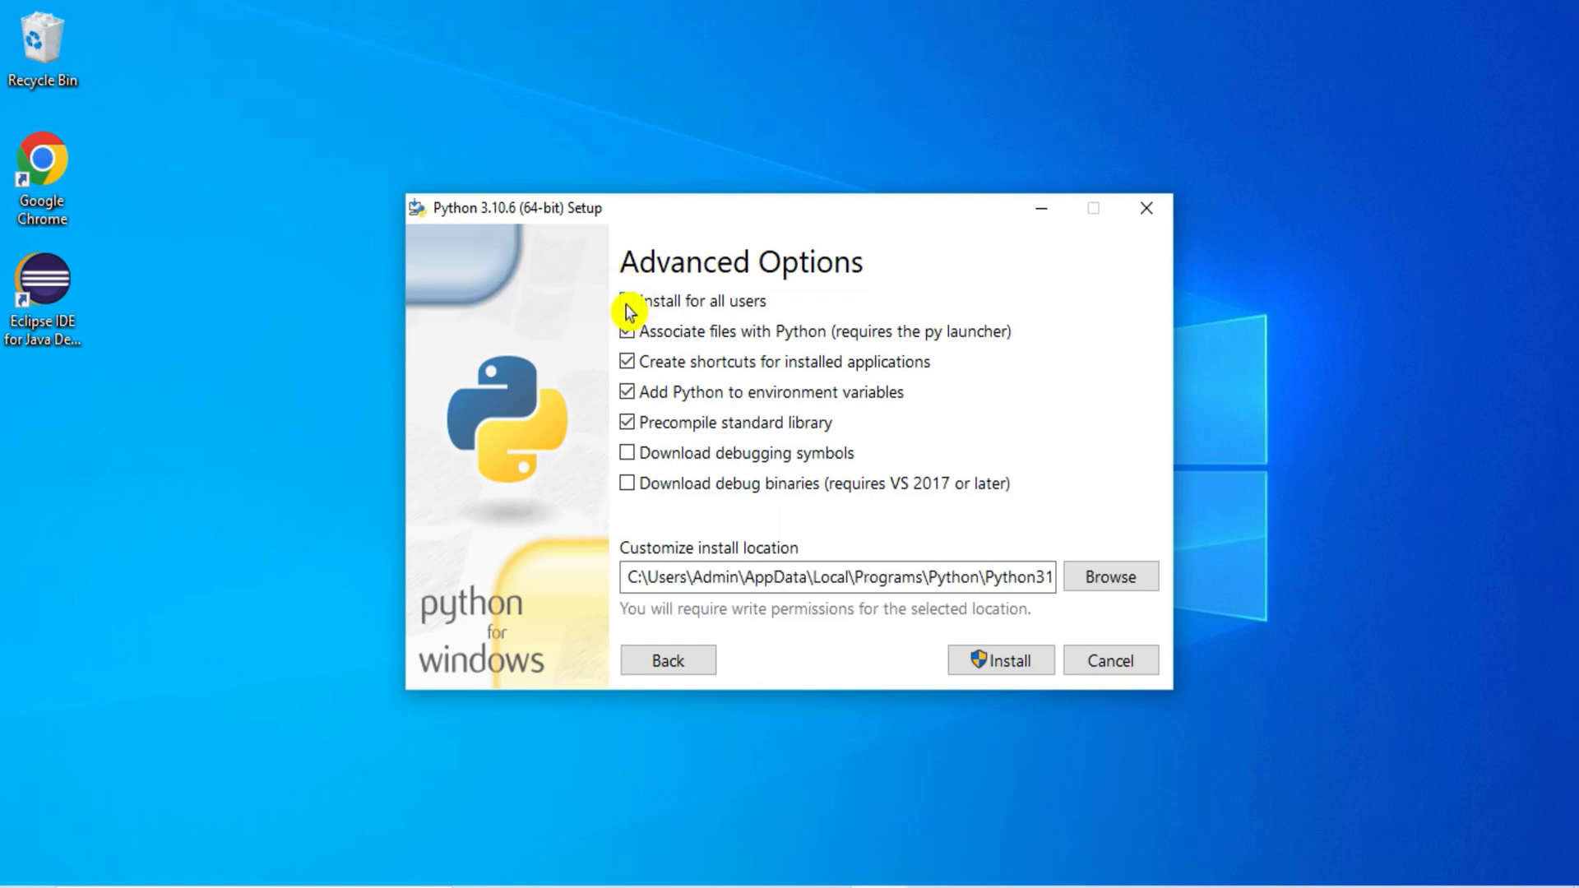
{"action": "left_click", "coordinate": [637, 572]}
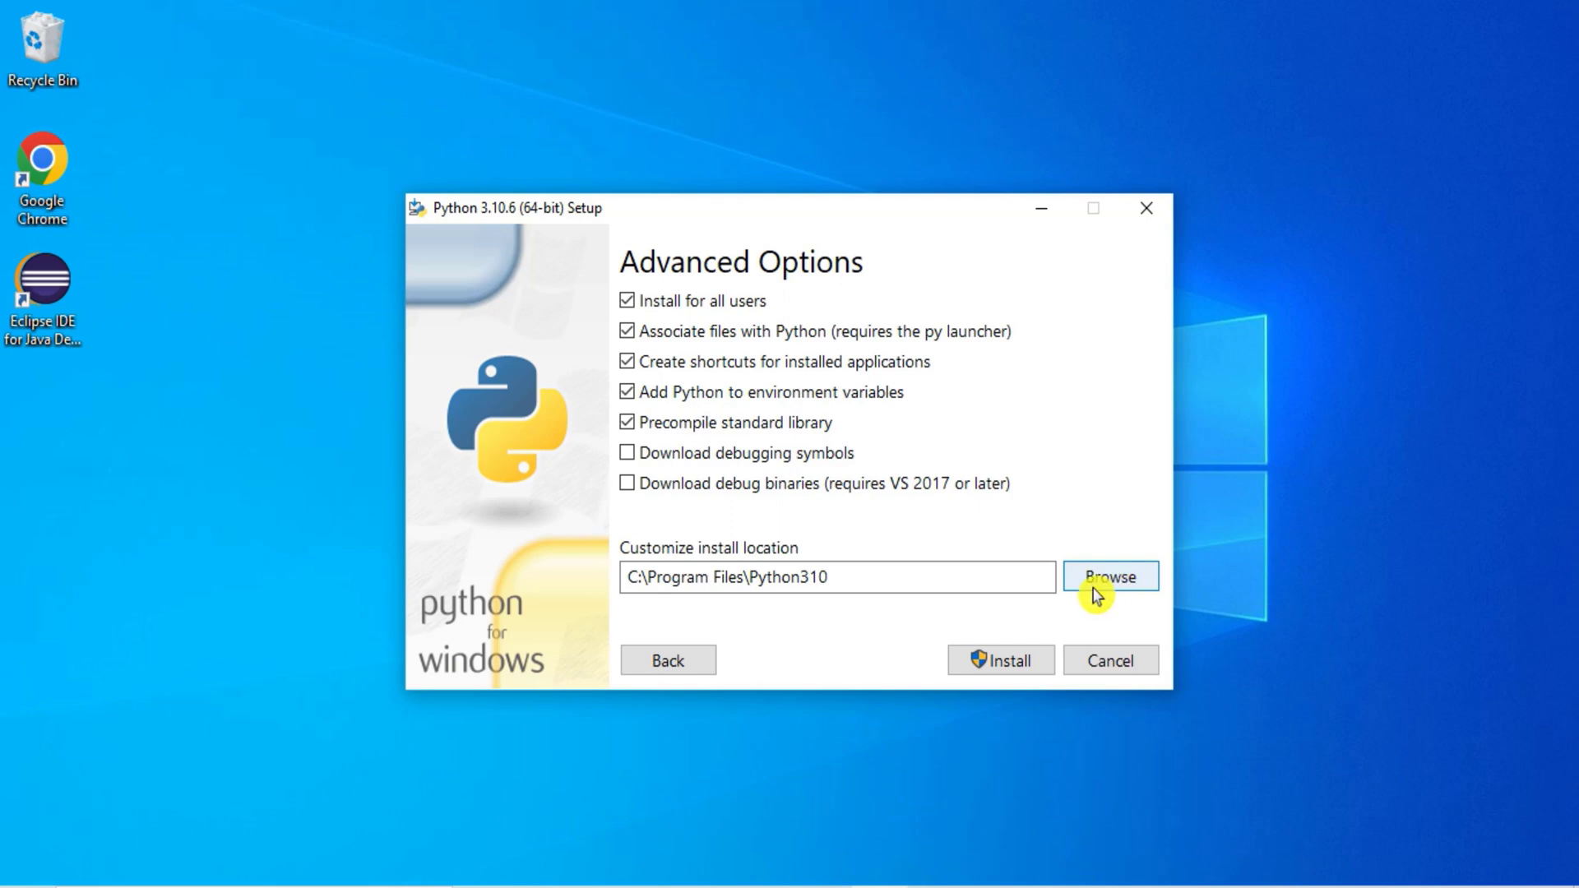
{"action": "left_click", "coordinate": [997, 661]}
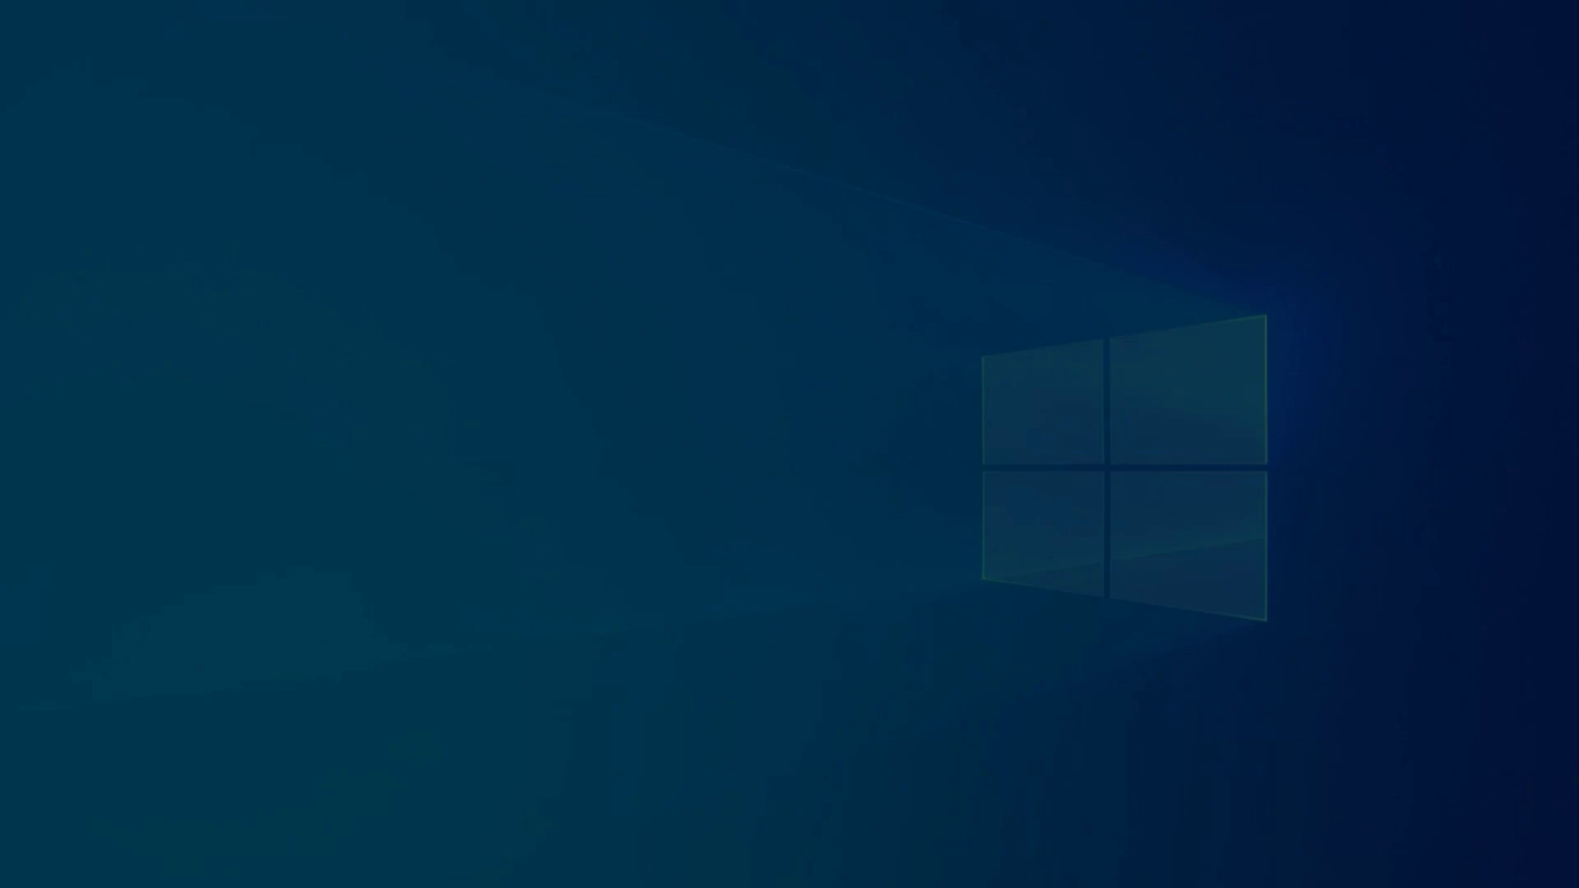
{"action": "left_click", "coordinate": [707, 621]}
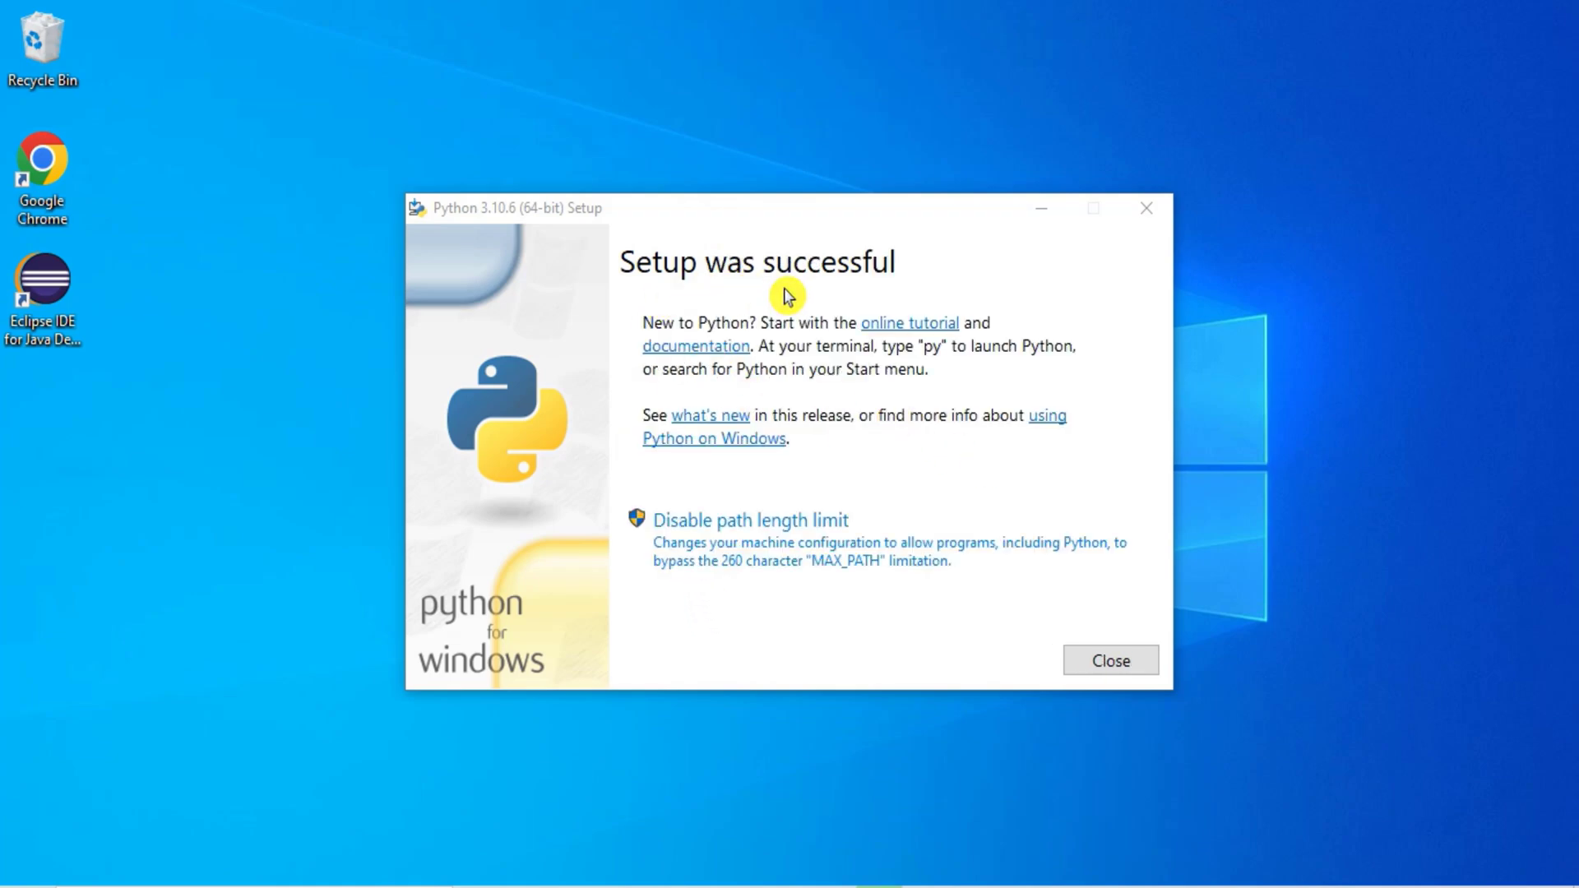
{"action": "left_click", "coordinate": [1099, 663]}
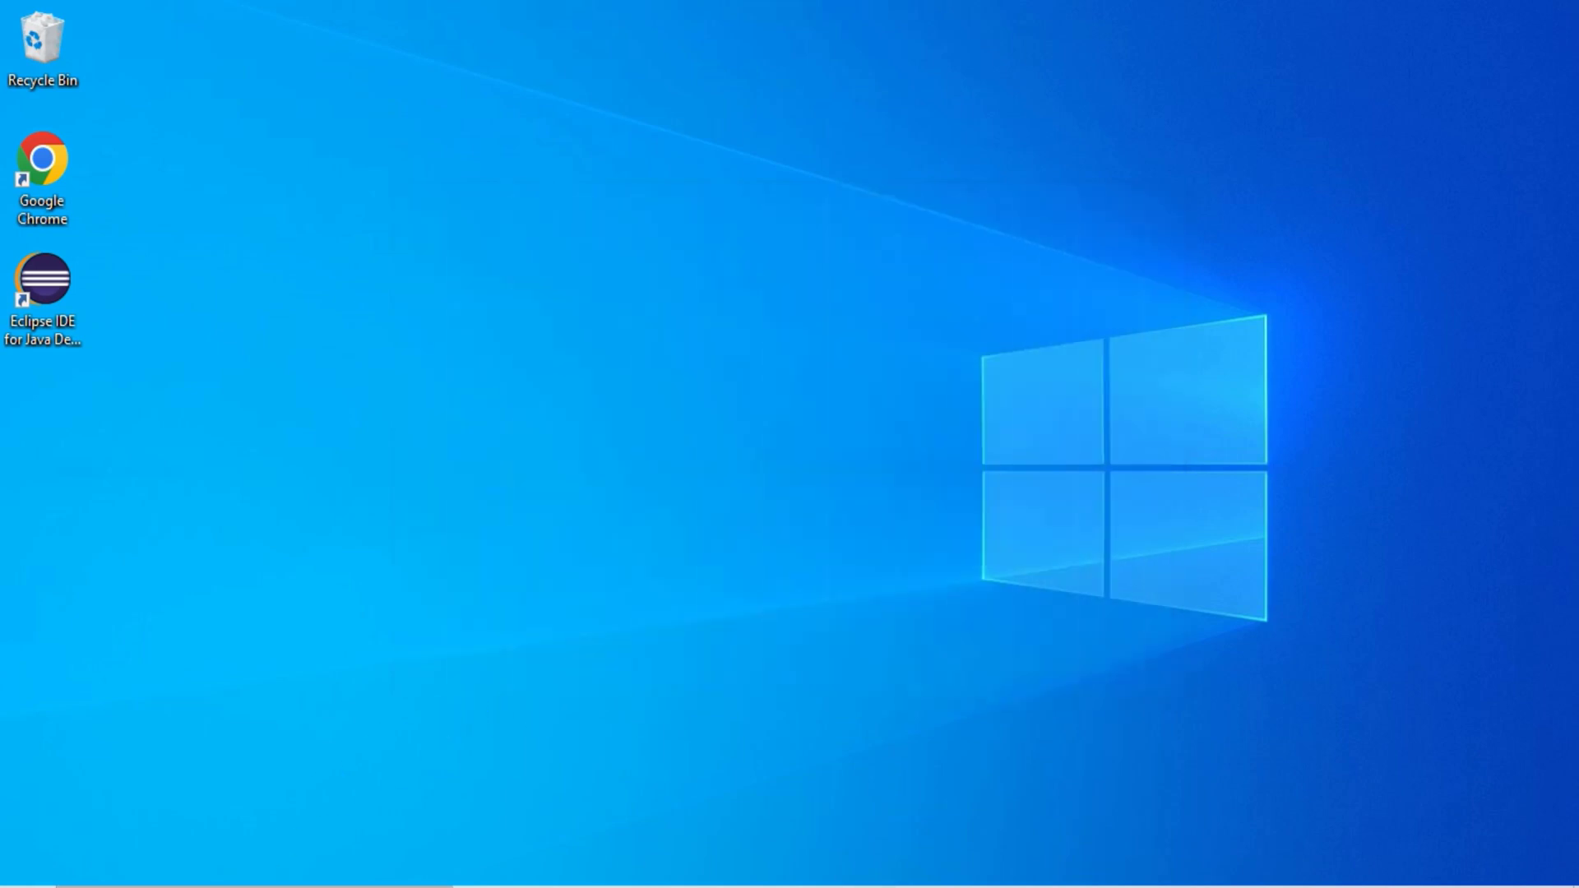
Step: Open Command Prompt, check the installed version with python --version, and enlarge the text and window
{"action": "key", "text": "super"}
{"action": "type", "text": "cmd"}
{"action": "key", "text": "Return"}
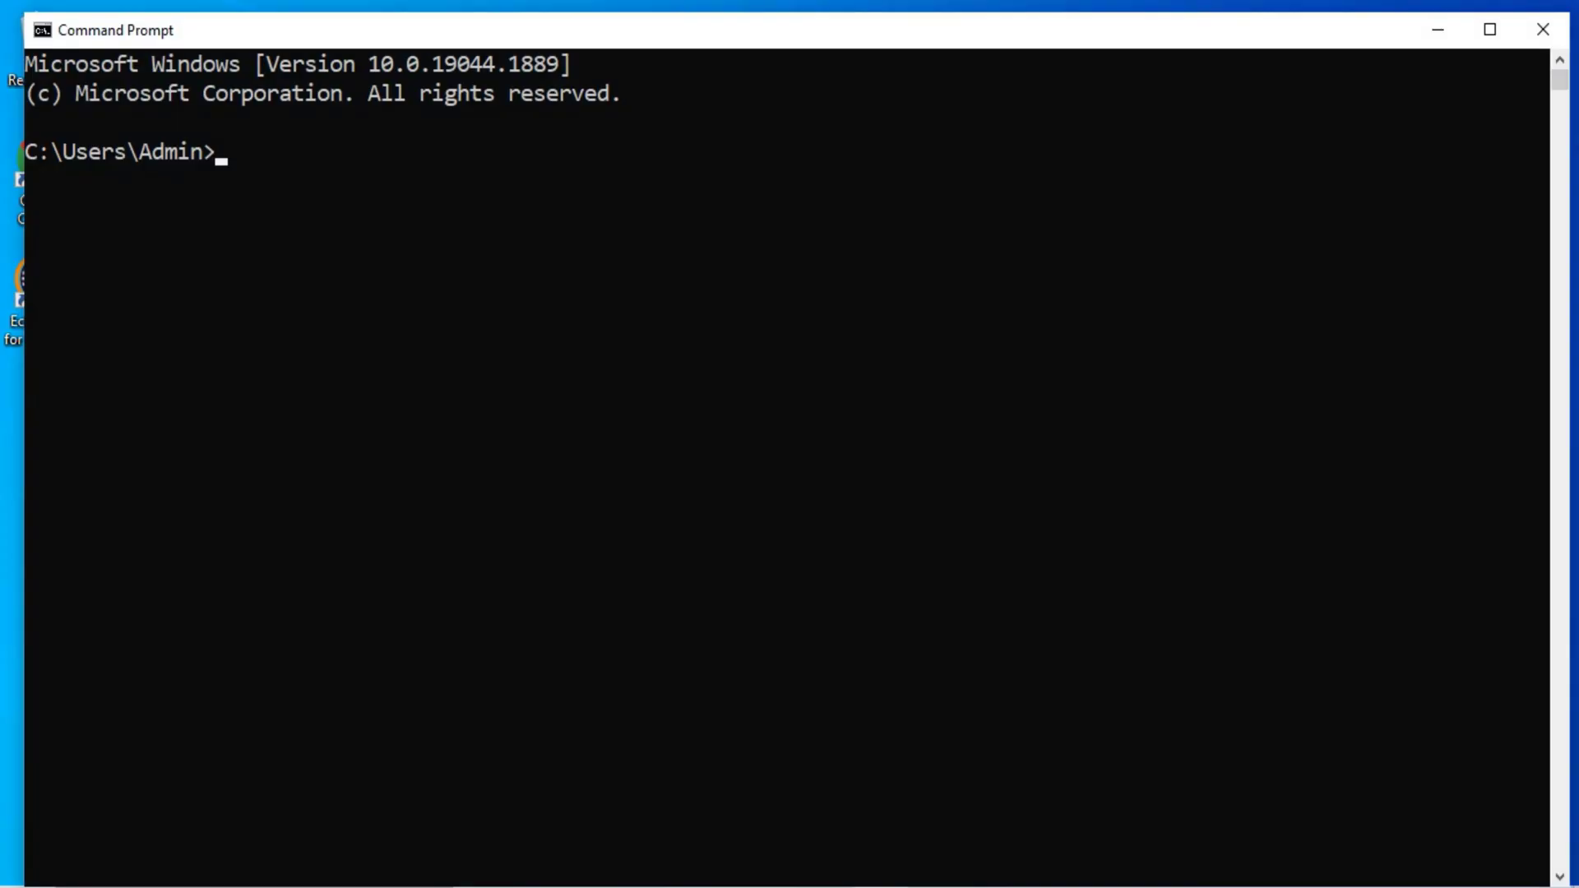
{"action": "type", "text": "python --version"}
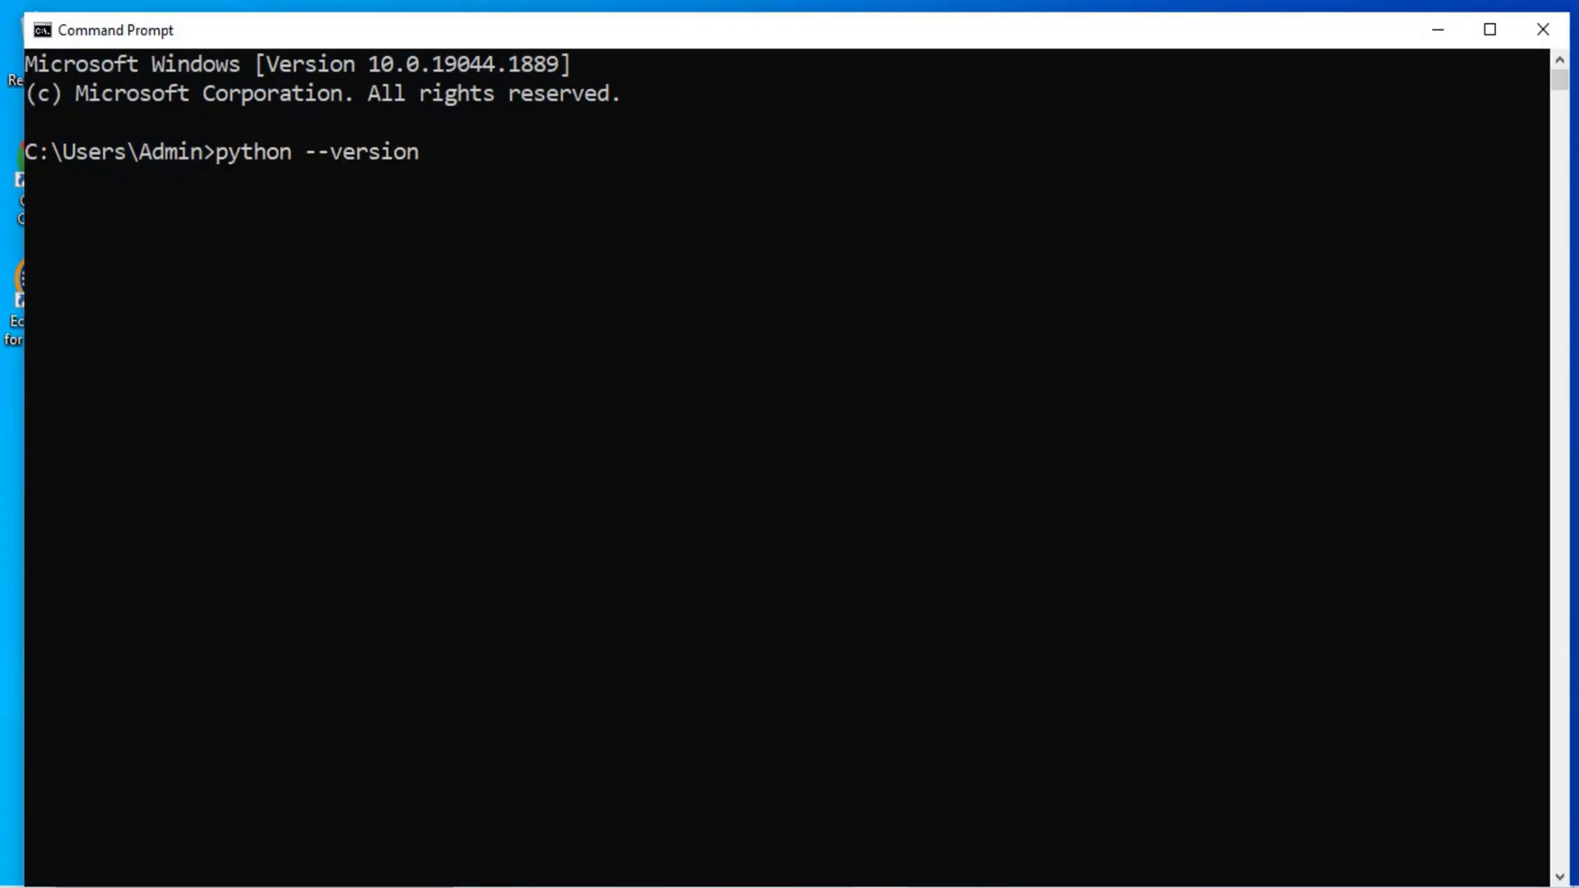
{"action": "key", "text": "Return"}
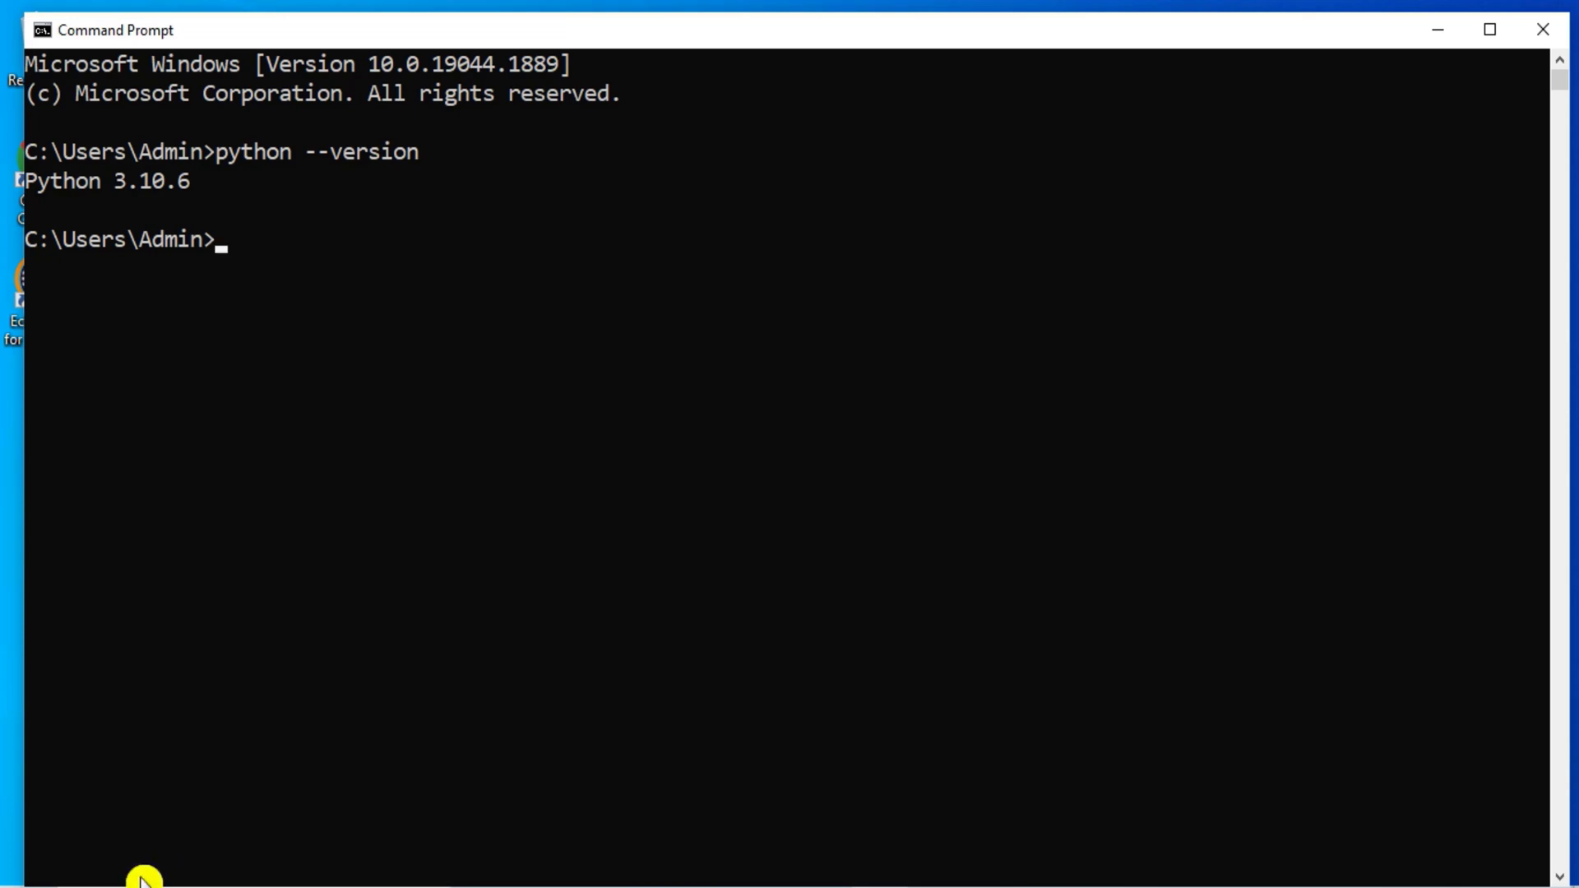
{"action": "scroll", "coordinate": [142, 876], "scroll_direction": "up", "scroll_amount": 4, "text": "ctrl"}
{"action": "scroll", "coordinate": [141, 878], "scroll_direction": "up", "scroll_amount": 1, "text": "ctrl"}
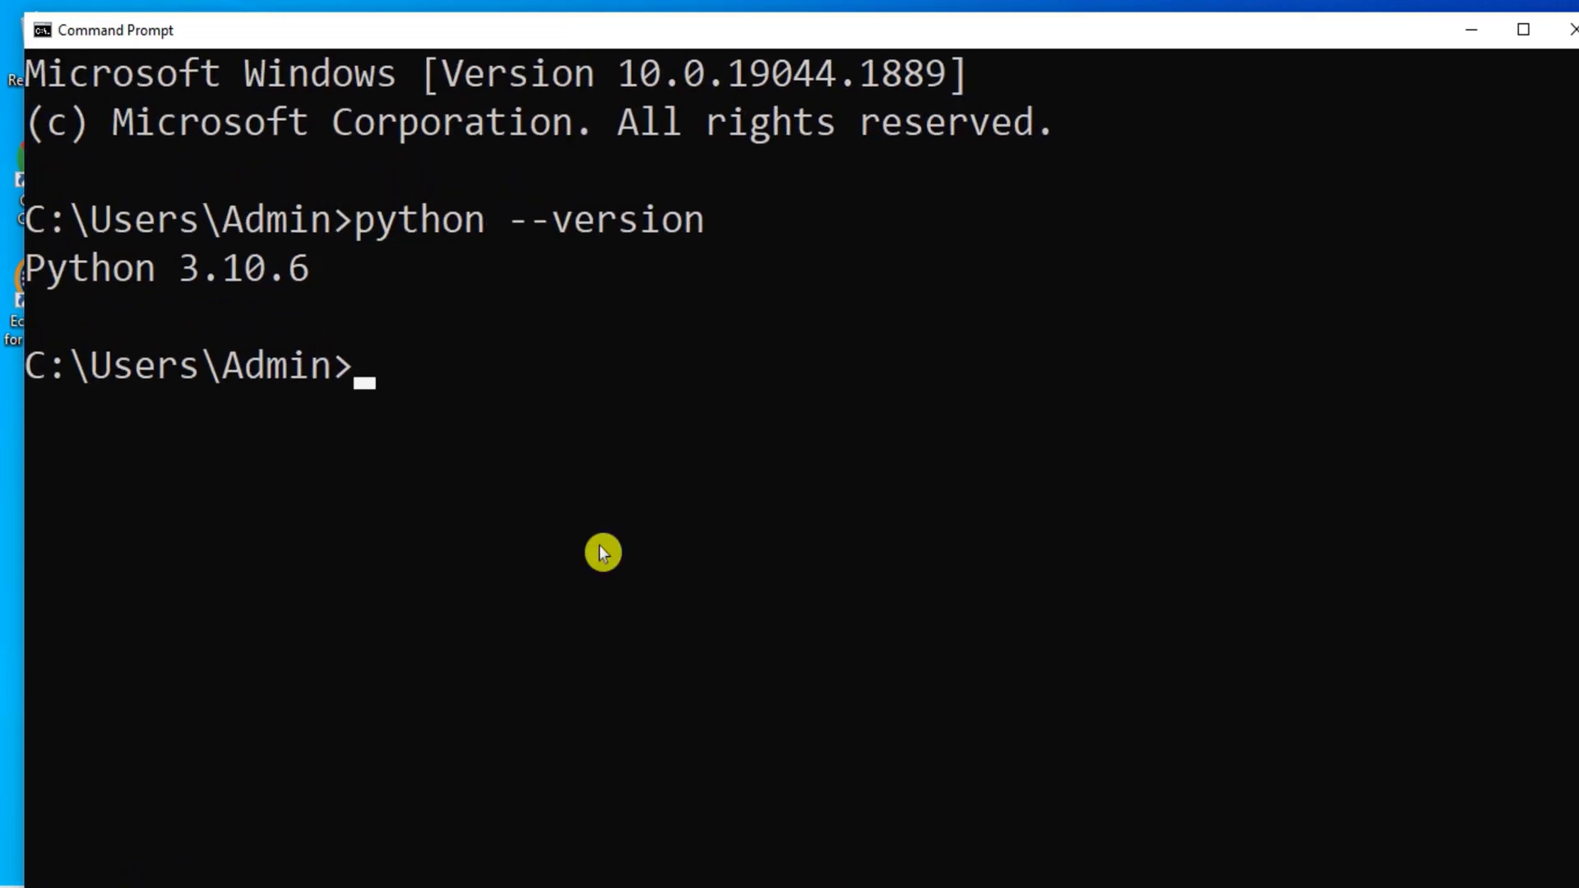
{"action": "left_click", "coordinate": [1523, 33]}
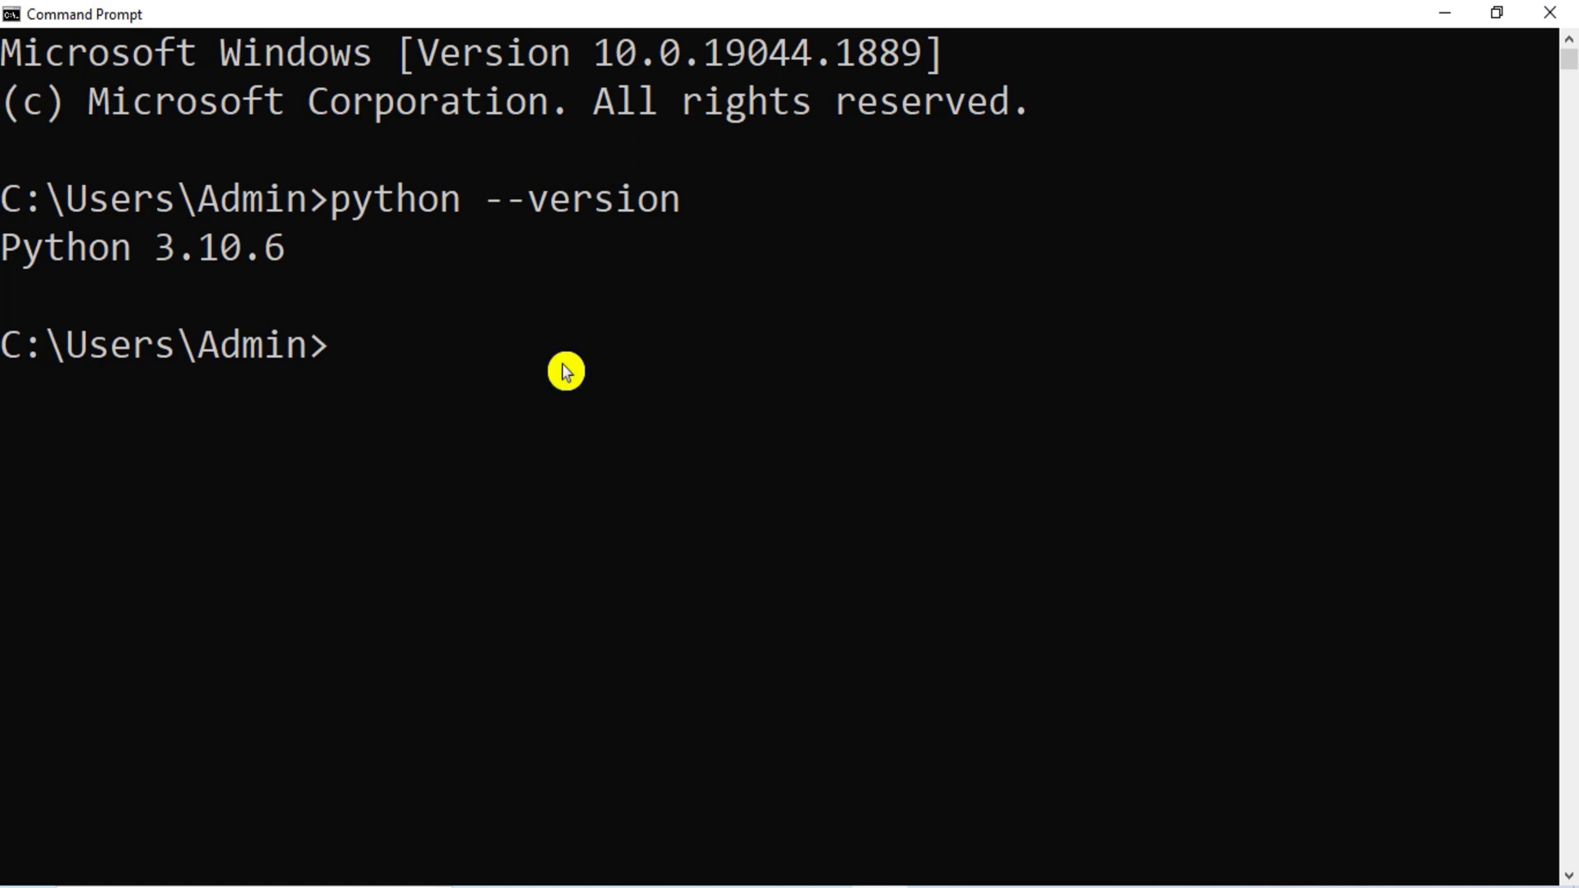
Step: Start the Python interpreter with py and run print("CS Corner")
{"action": "type", "text": "py"}
{"action": "key", "text": "Return"}
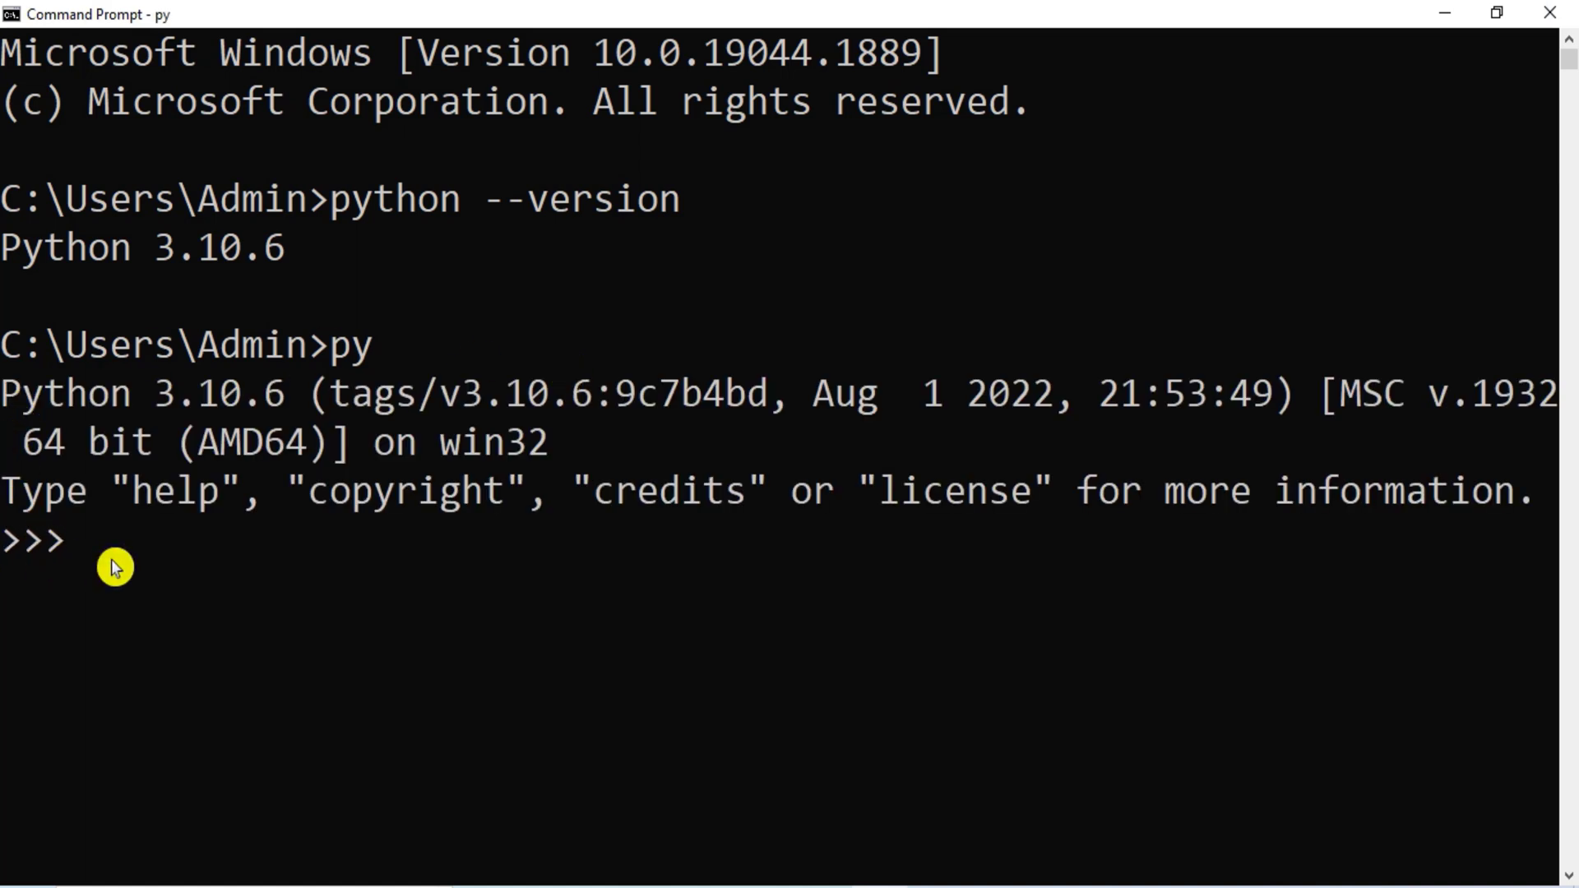
{"action": "type", "text": "print"}
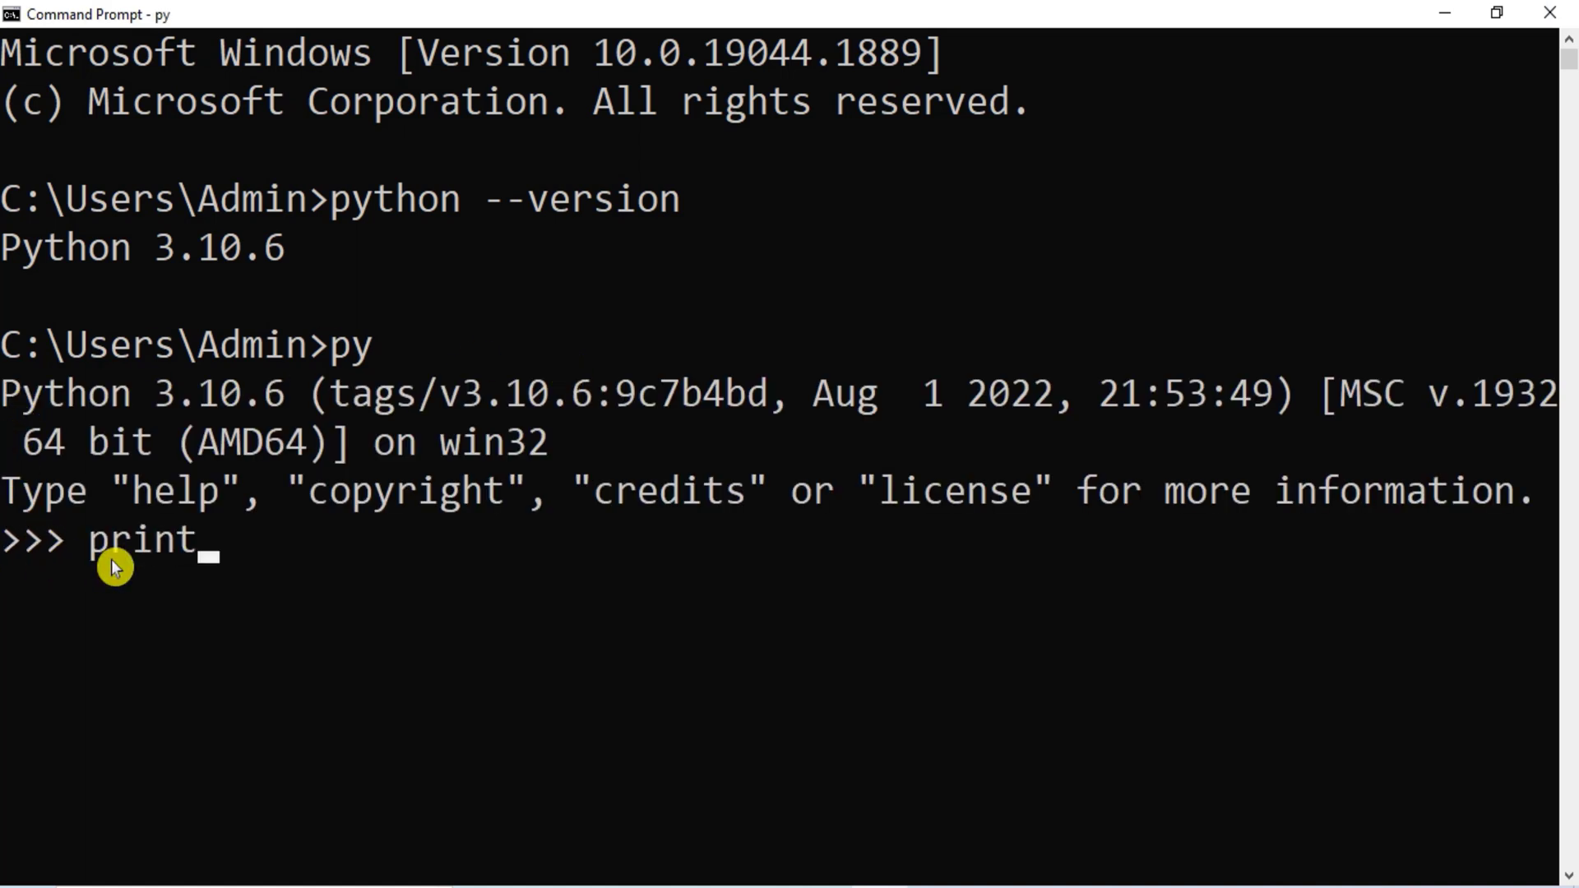
{"action": "type", "text": "(\"CS Corner\")"}
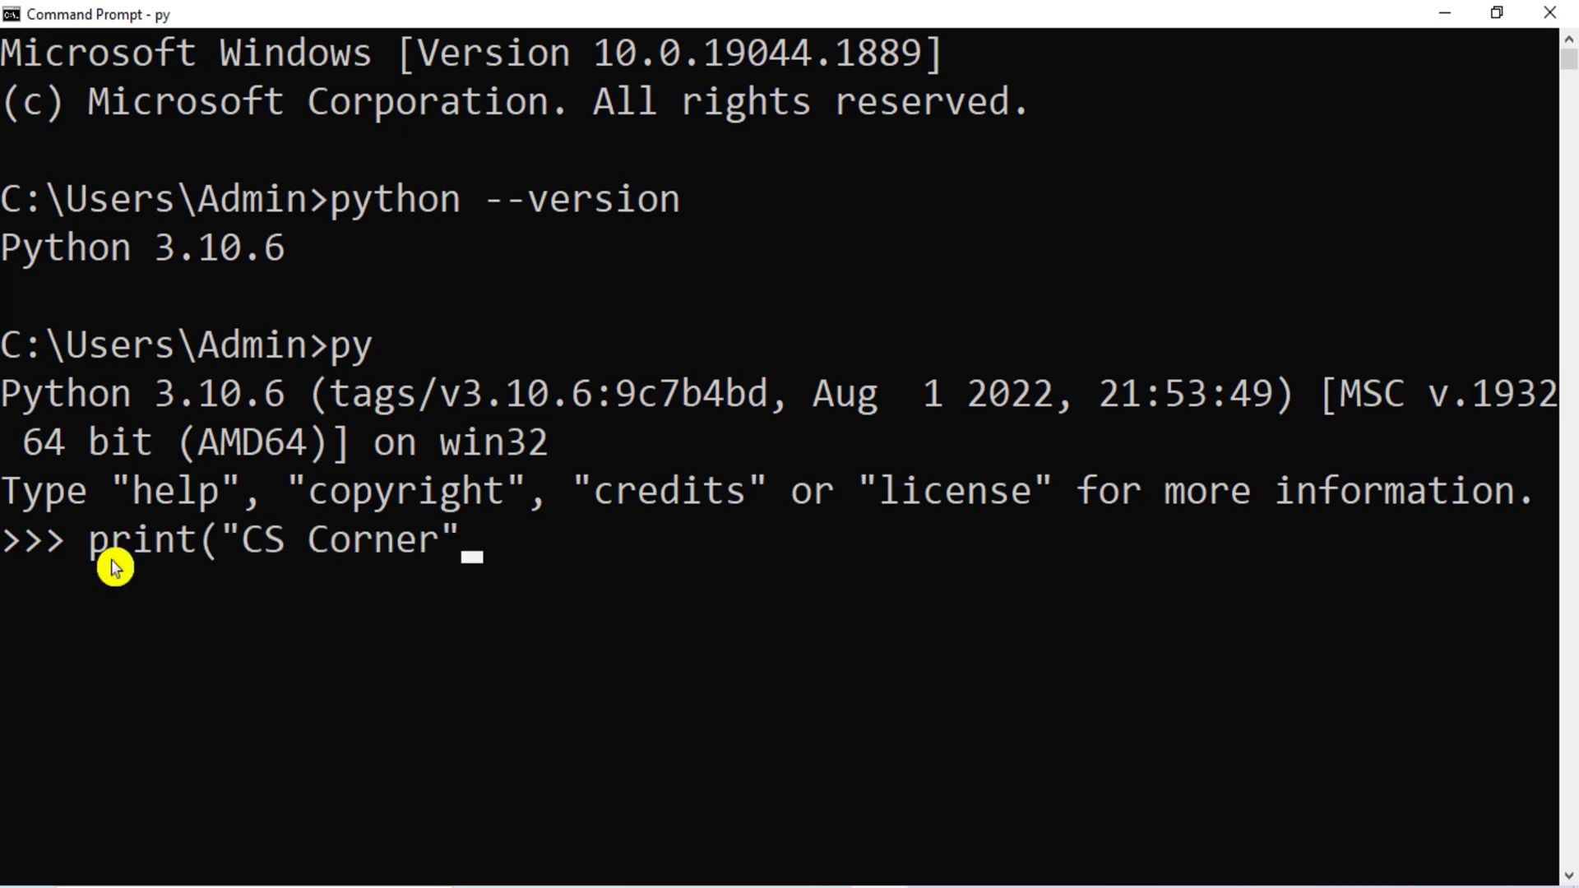
{"action": "key", "text": "Return"}
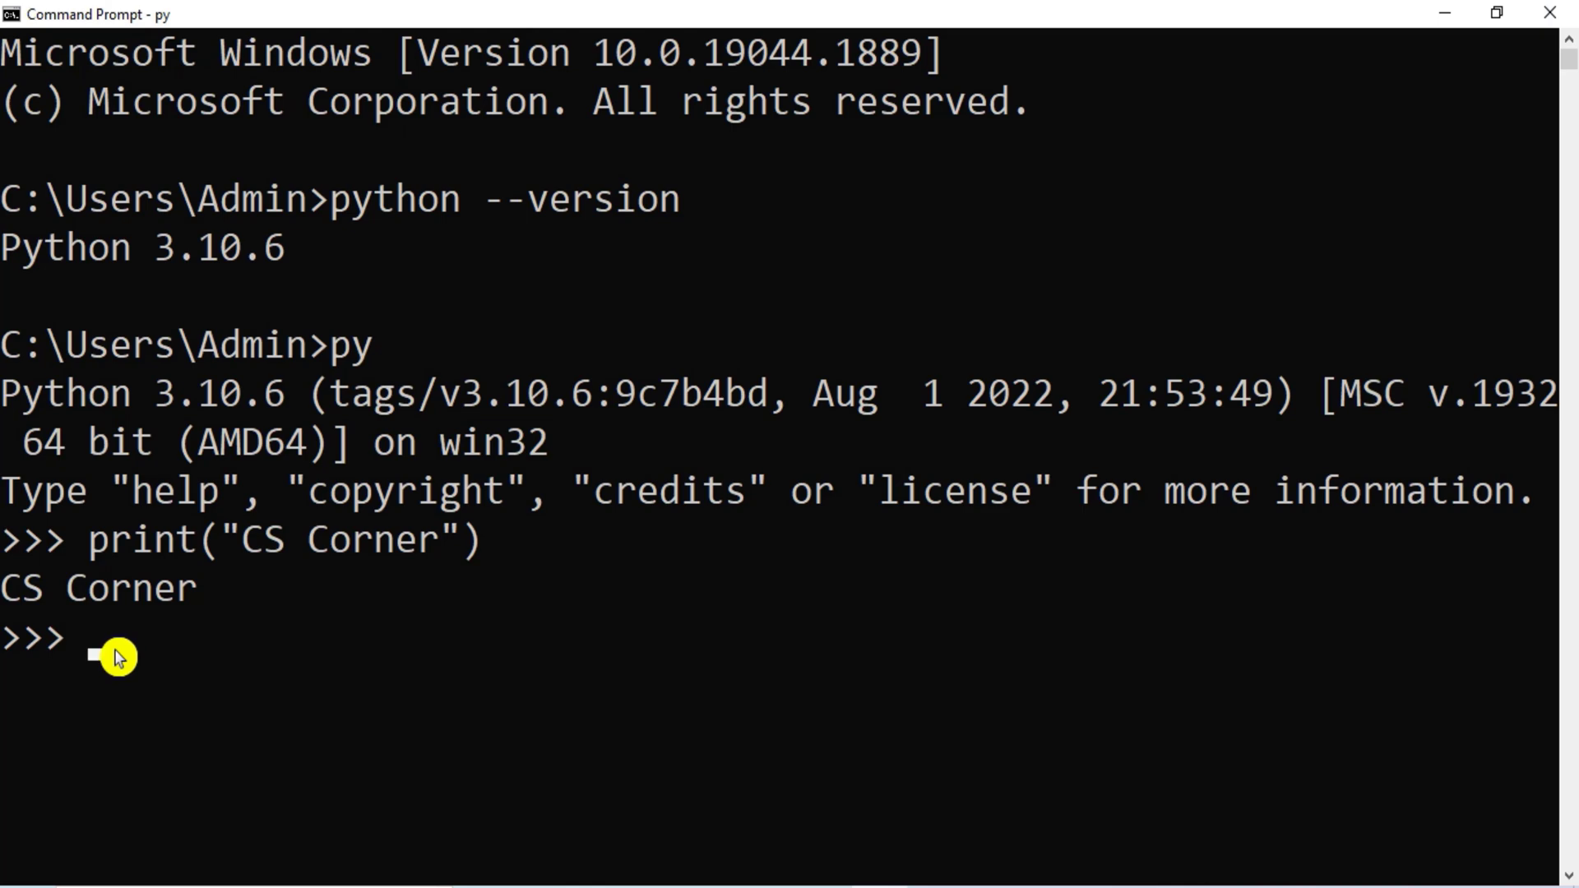
Step: Close Command Prompt and open IDLE (Python 3.10 64-bit) in a maximized window
{"action": "left_click", "coordinate": [1549, 12]}
{"action": "left_click", "coordinate": [306, 884]}
{"action": "type", "text": "i"}
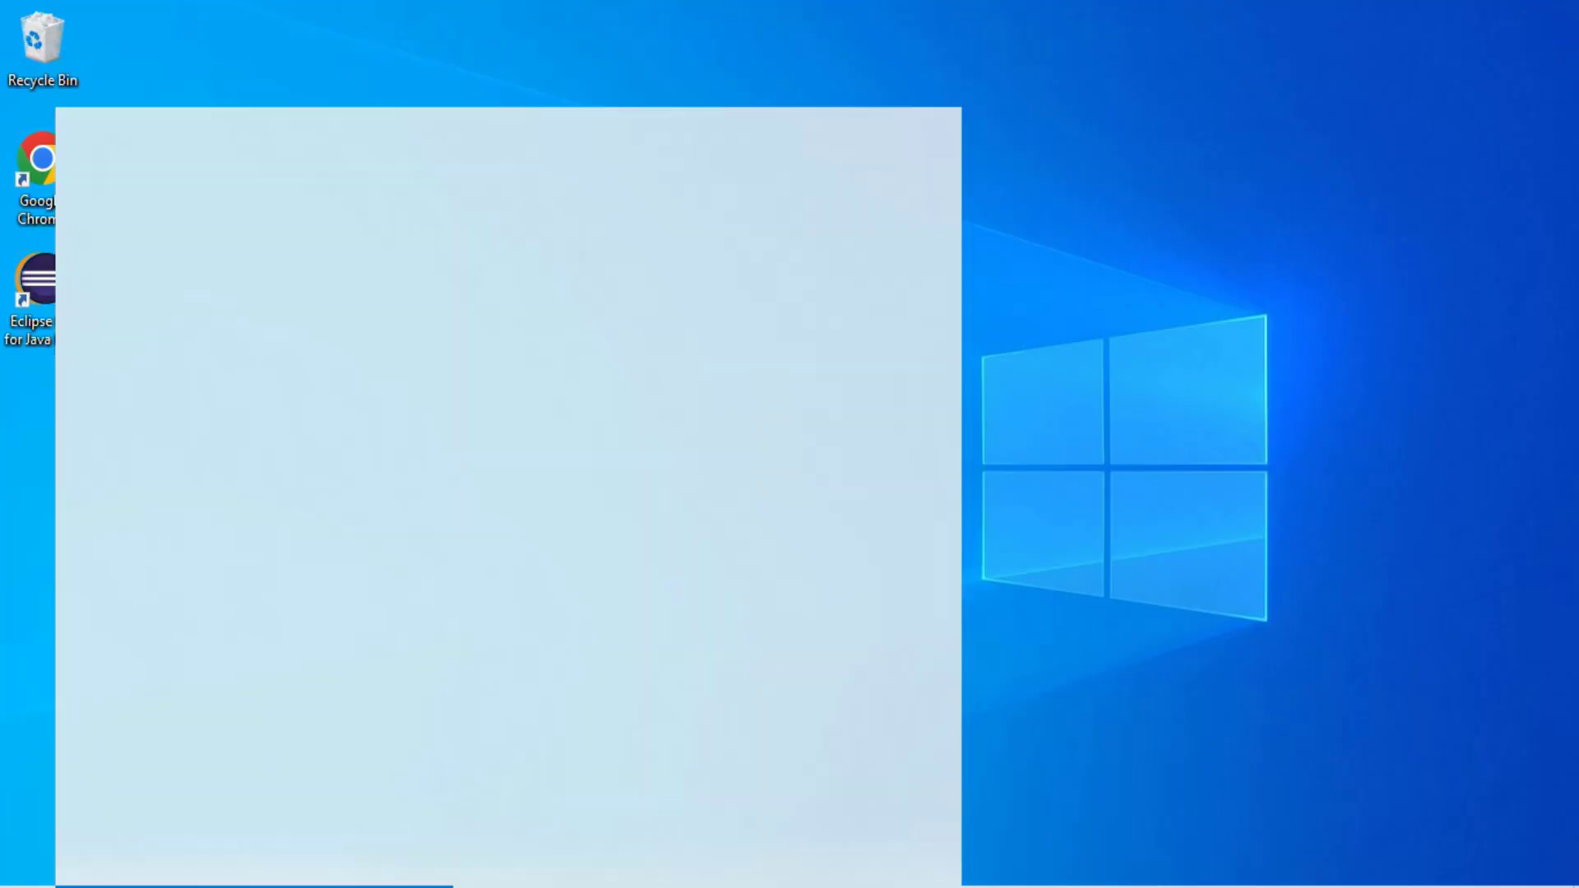
{"action": "type", "text": "dl"}
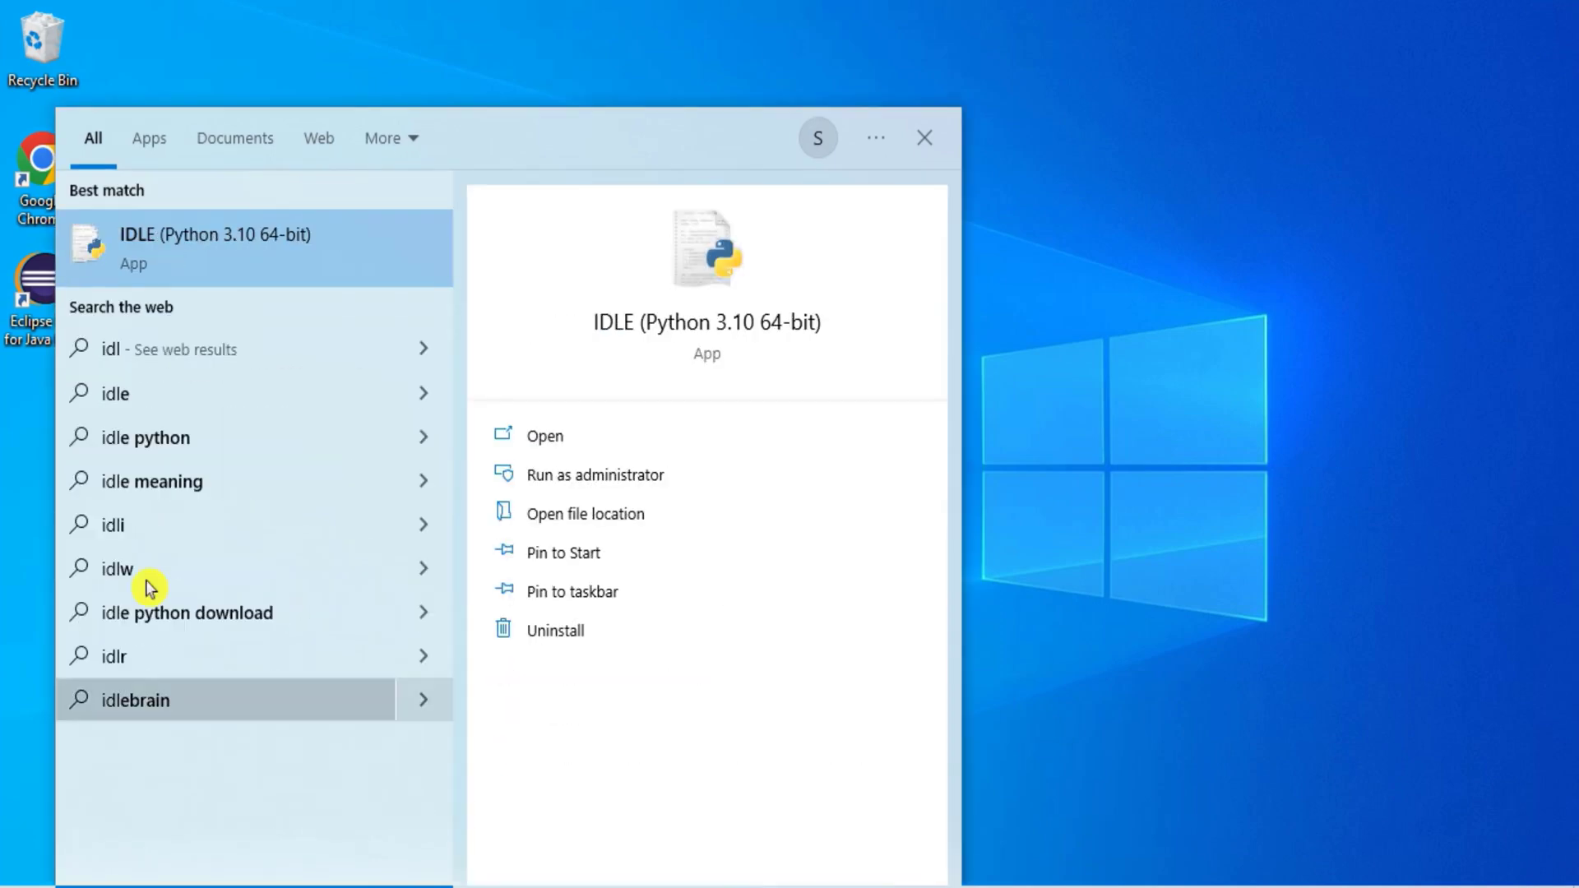
{"action": "left_click", "coordinate": [214, 266]}
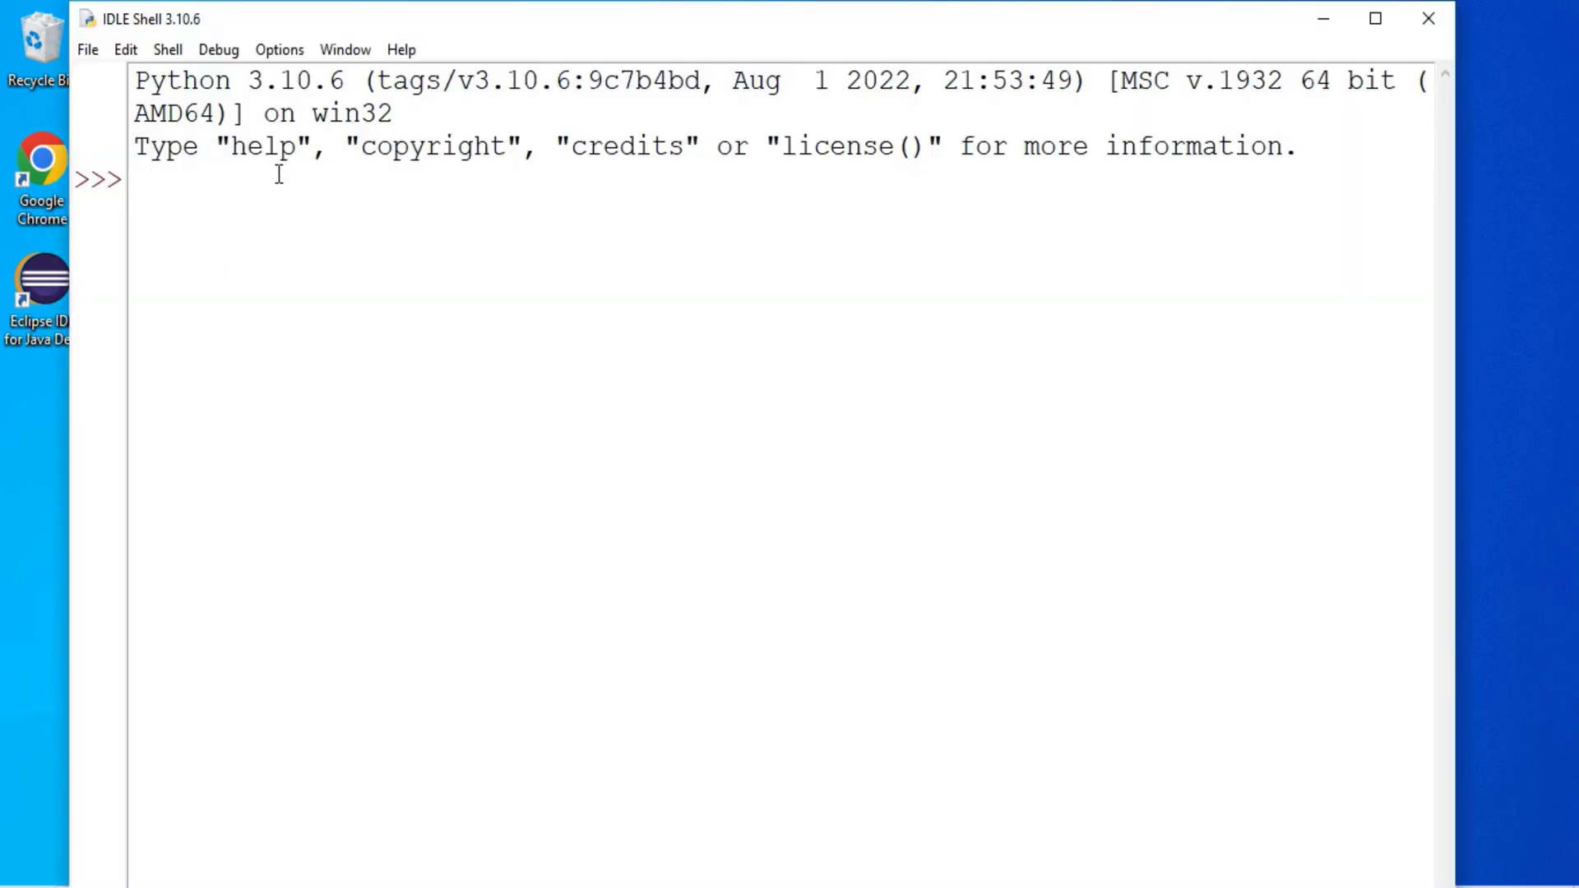
{"action": "left_click", "coordinate": [1374, 19]}
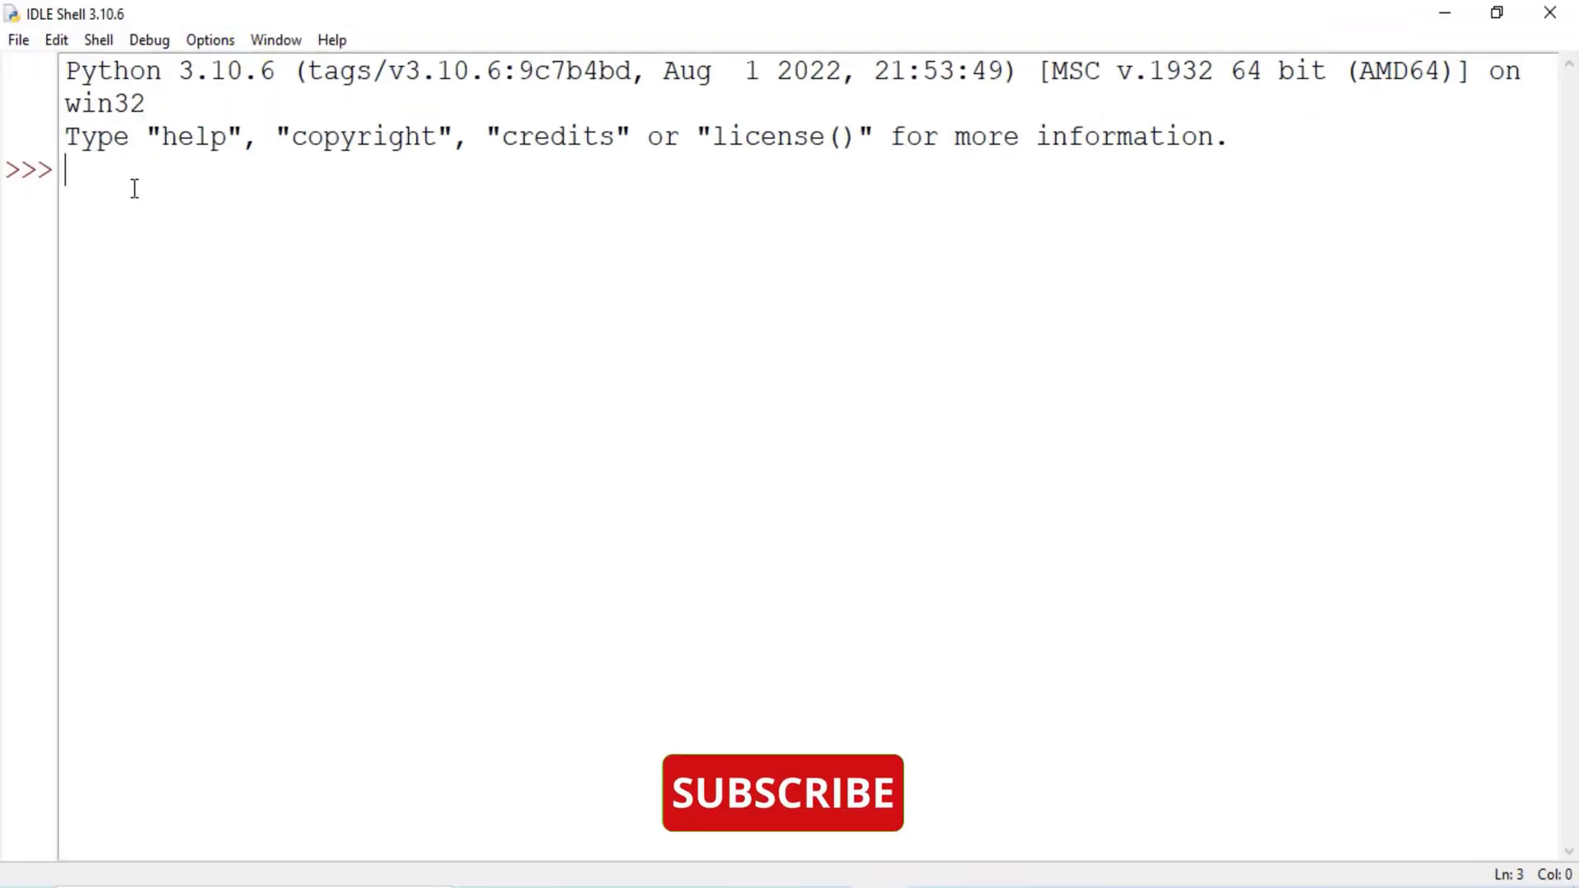
Step: Run print("Welcome") in the IDLE shell
{"action": "type", "text": "print("}
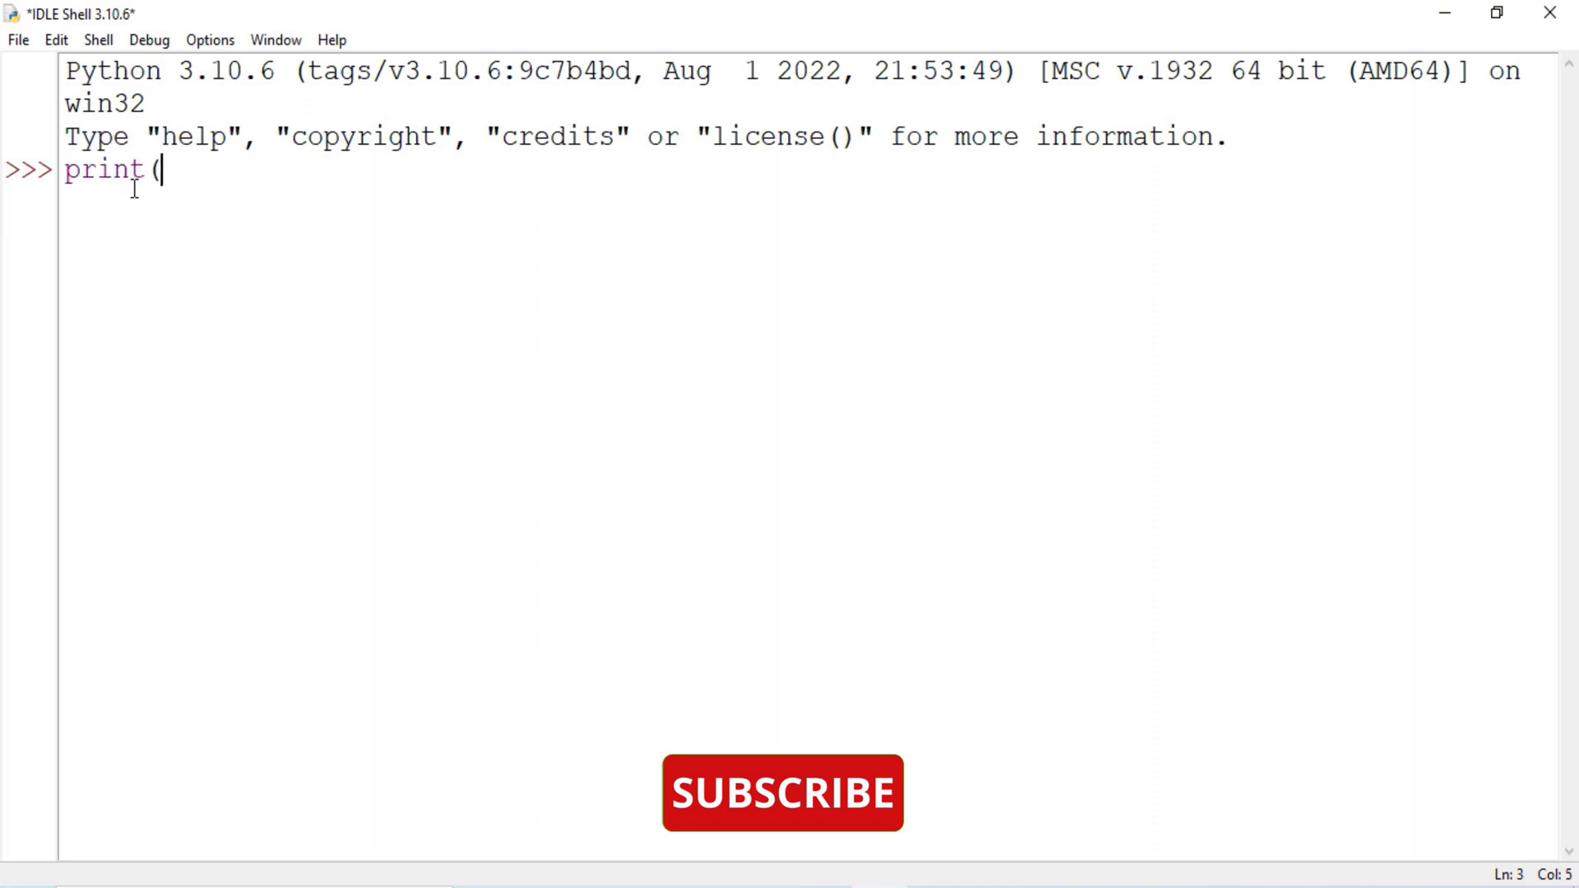
{"action": "type", "text": "\"Welcome\")"}
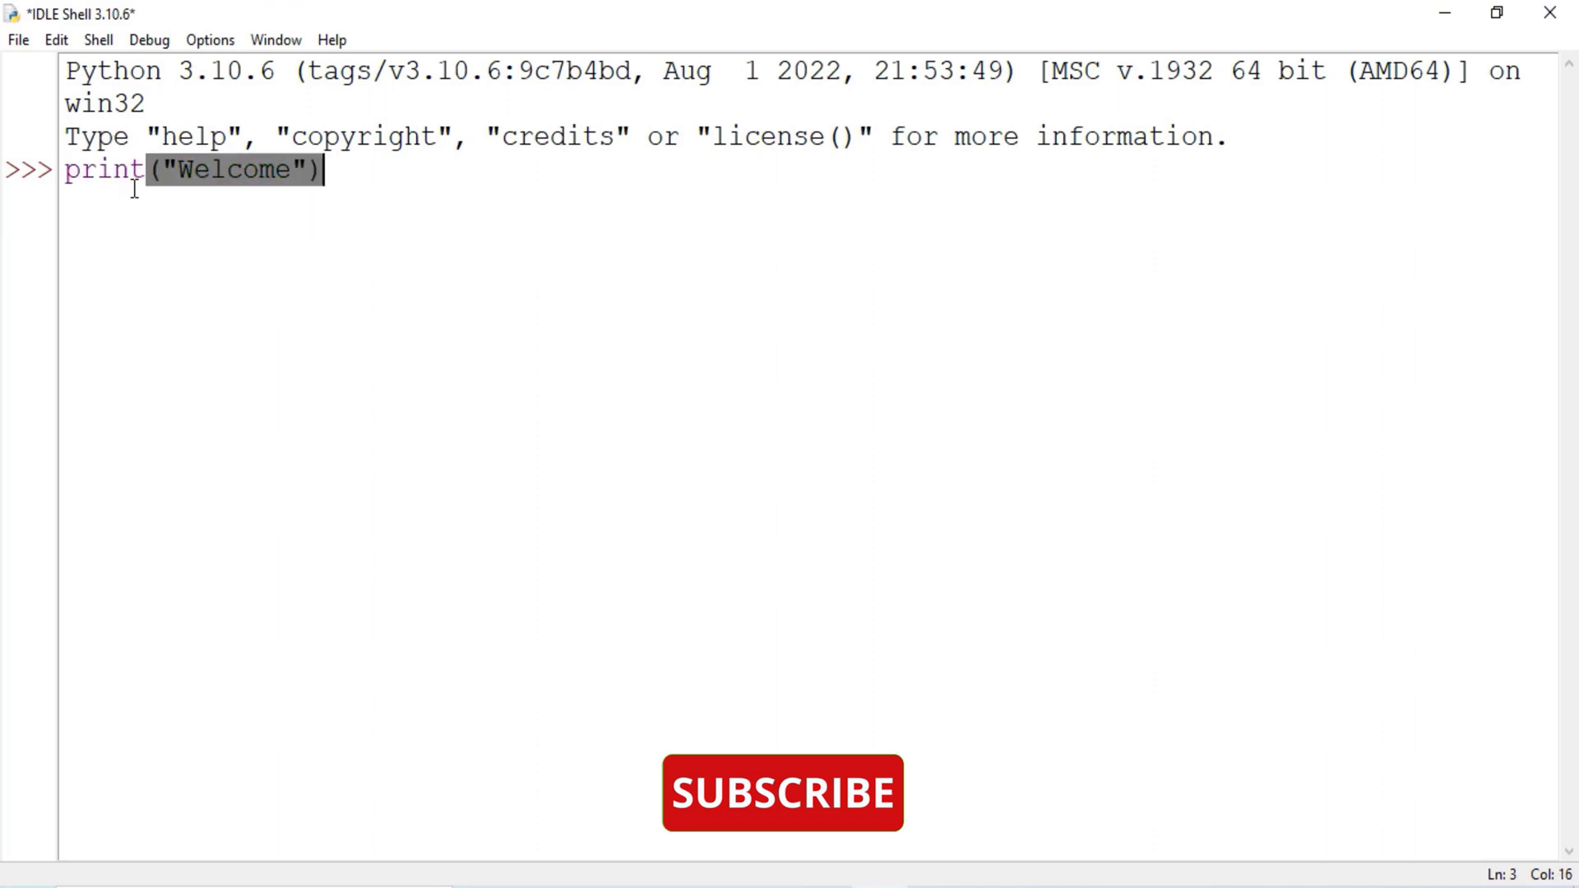
{"action": "key", "text": "Return"}
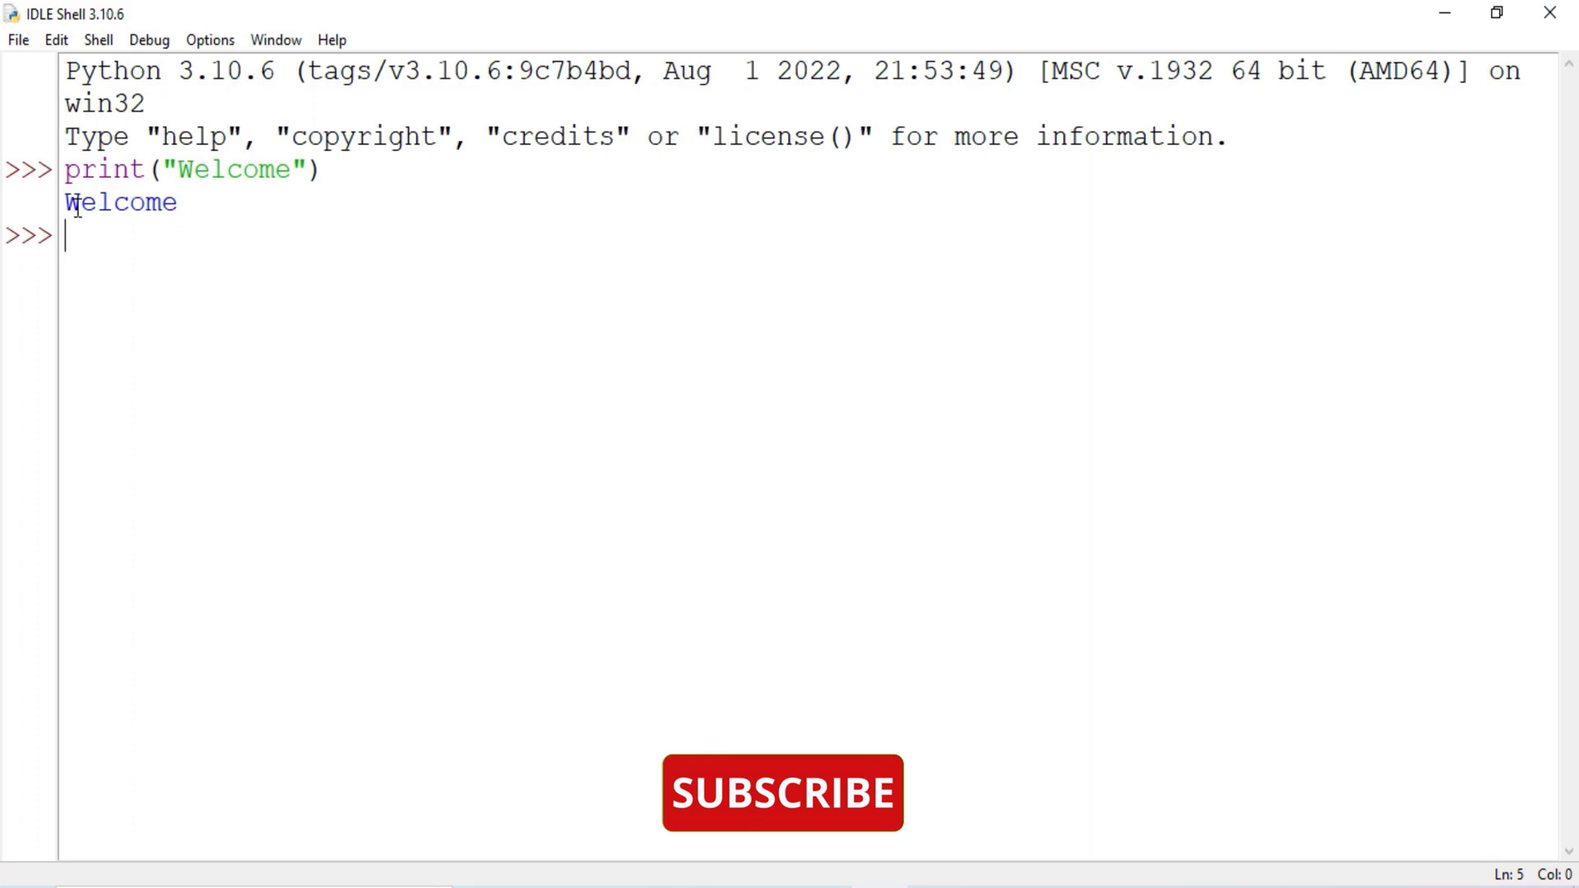
Step: Save the shell session to the Desktop as pgm1.py and show the desktop to check the file
{"action": "left_click", "coordinate": [14, 39]}
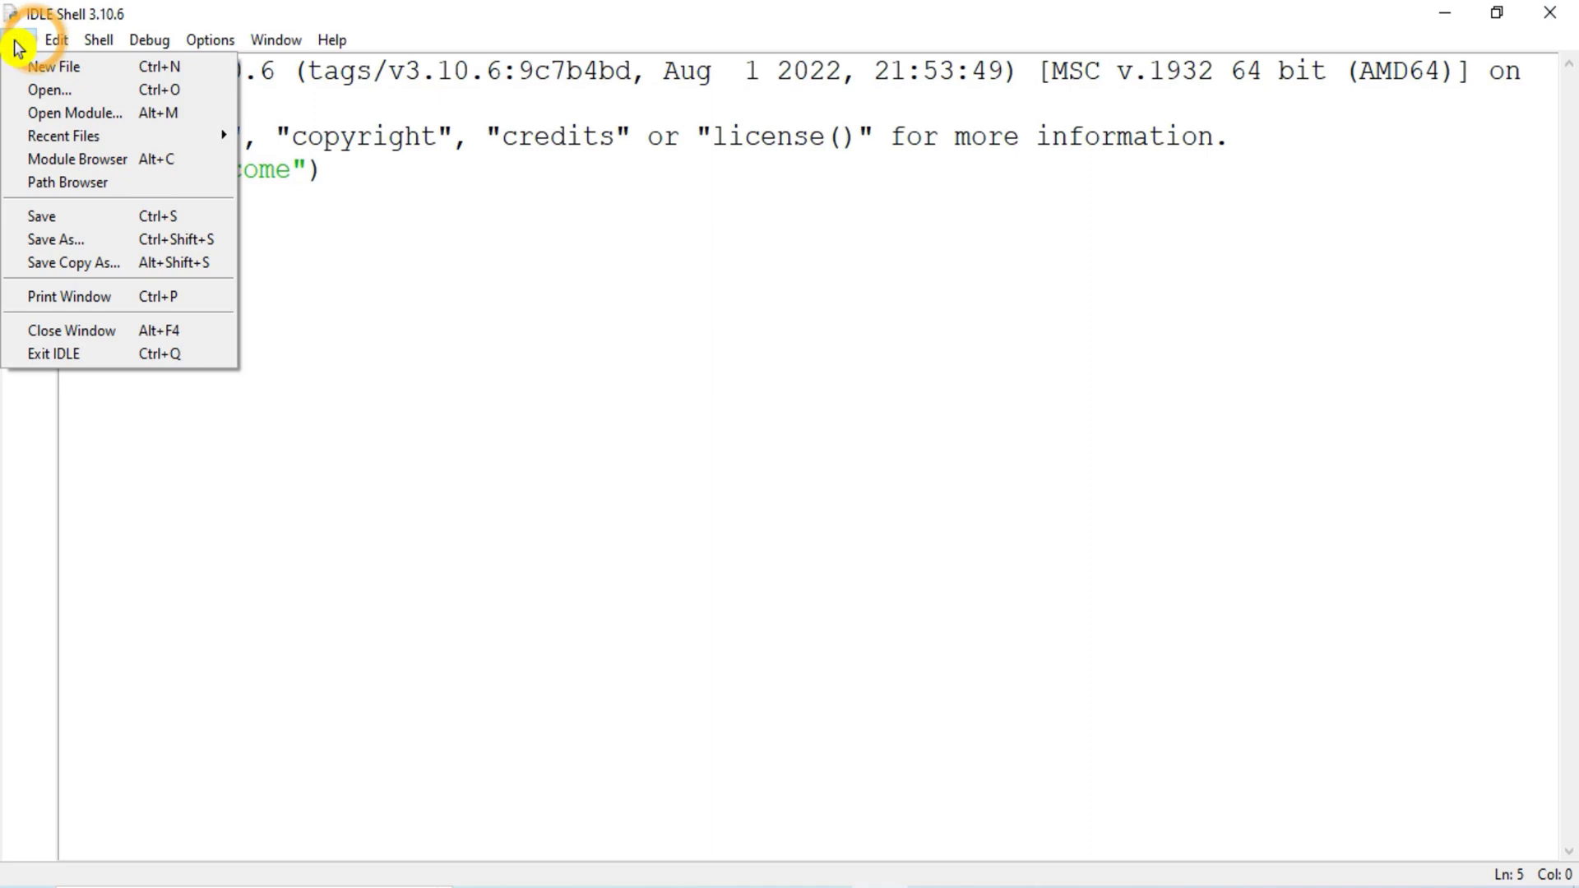
{"action": "left_click", "coordinate": [97, 243]}
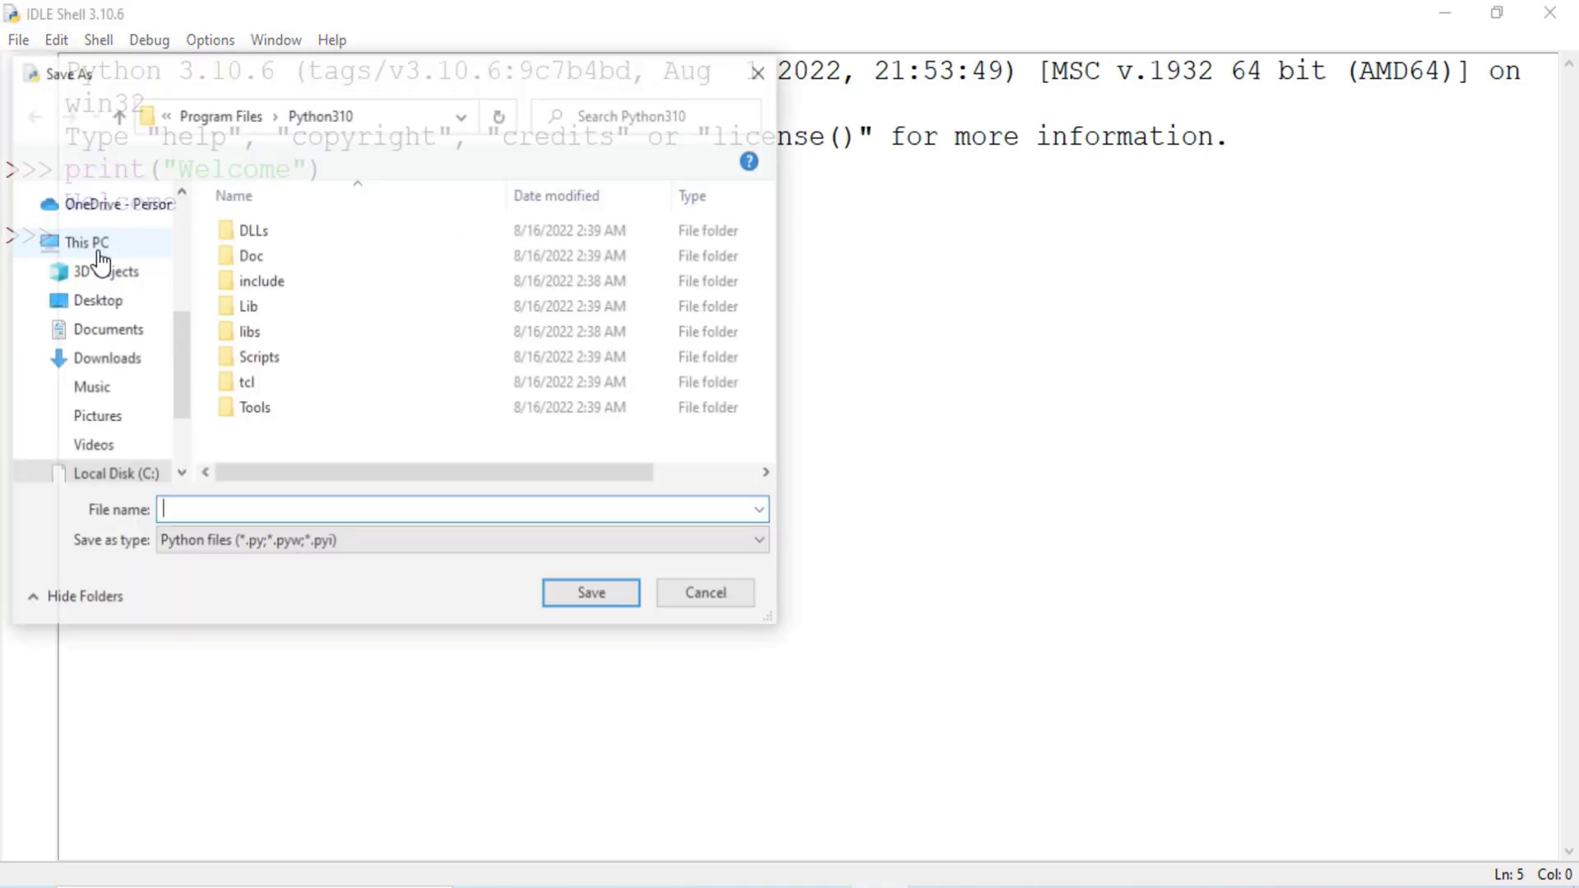
{"action": "left_click", "coordinate": [124, 304]}
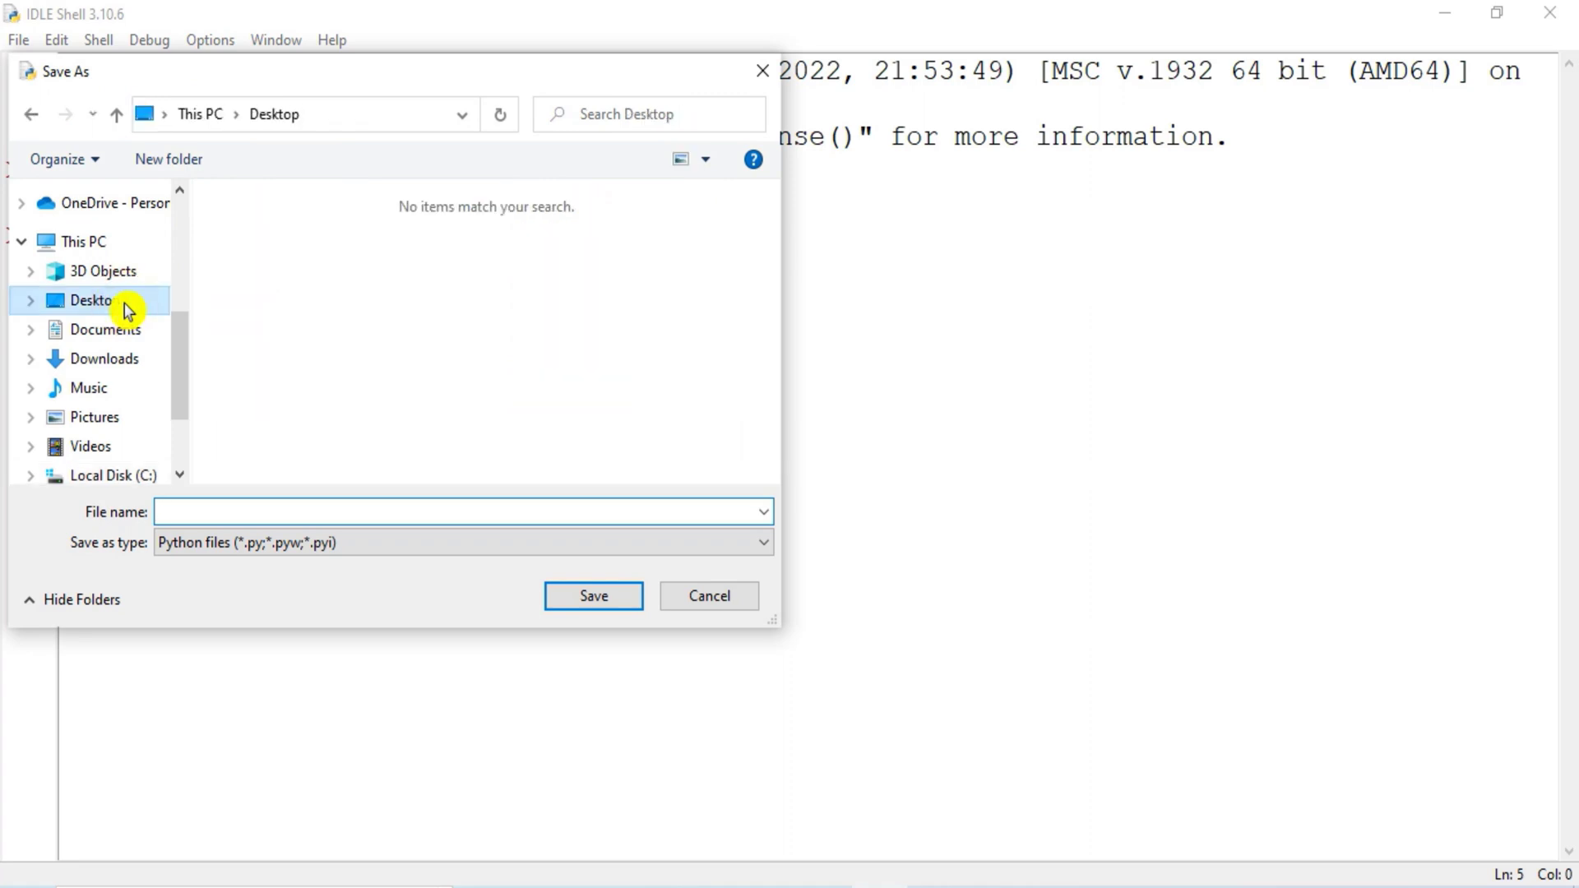
{"action": "left_click", "coordinate": [225, 516]}
{"action": "type", "text": "pgm1.py"}
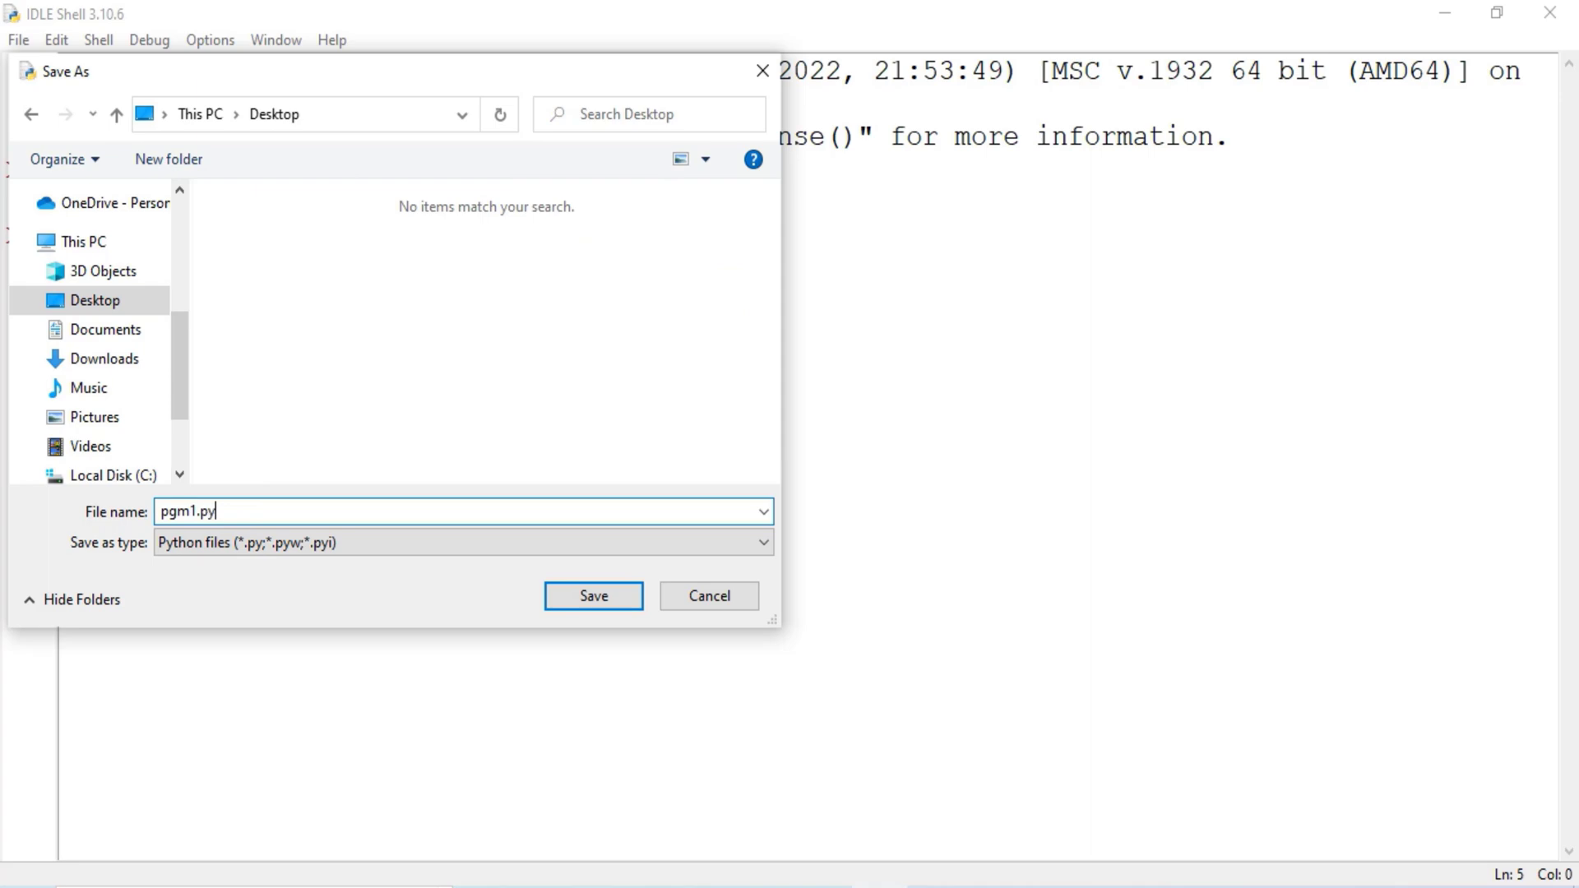
{"action": "key", "text": "Return"}
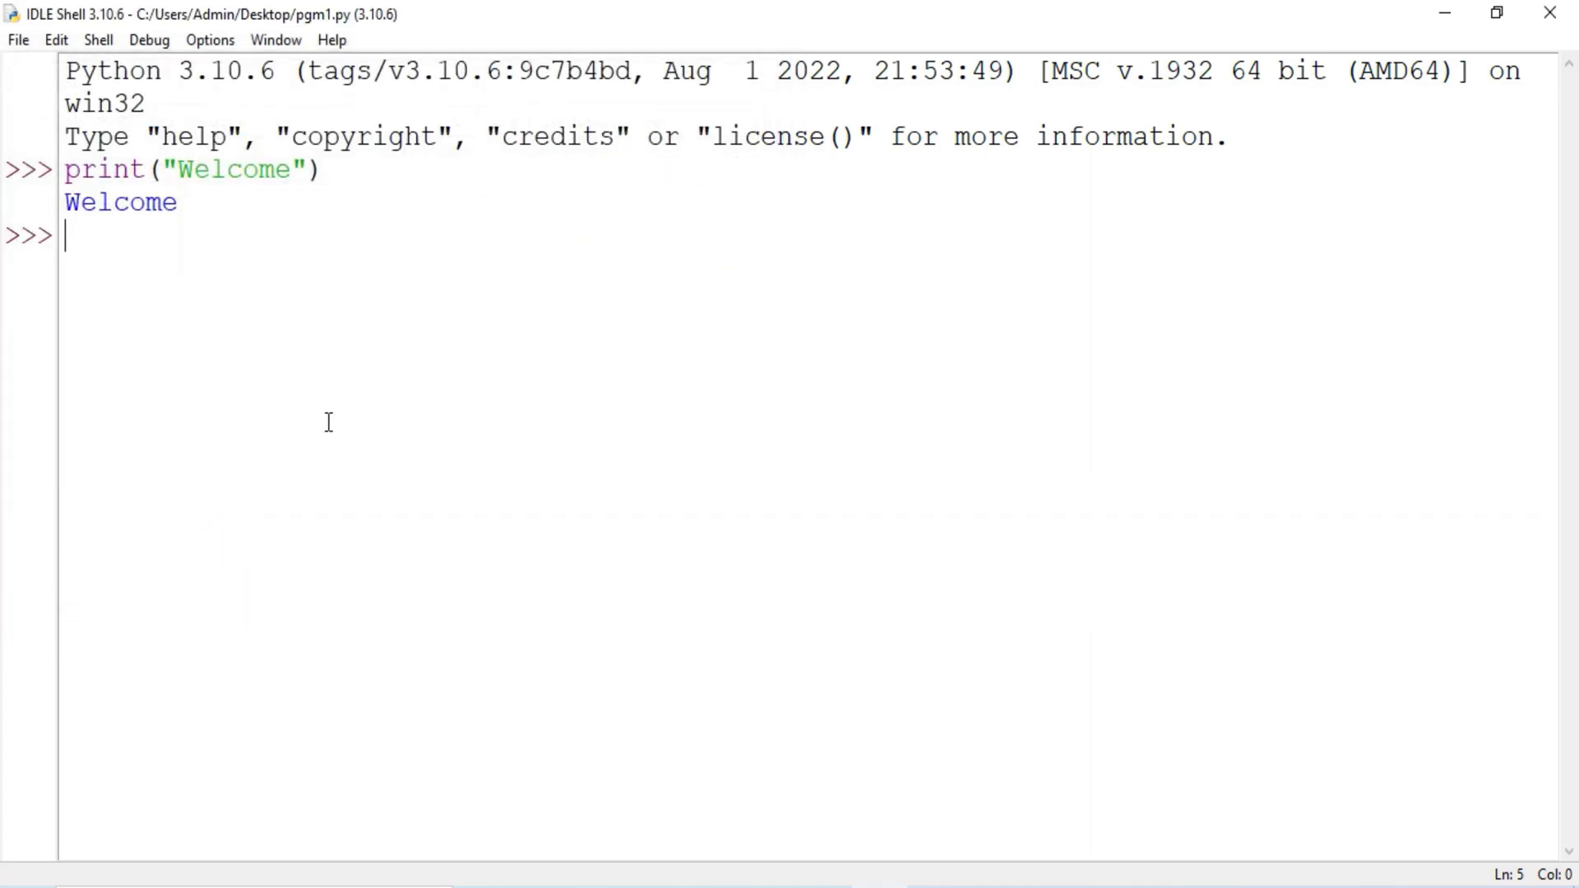
{"action": "key", "text": "super+d"}
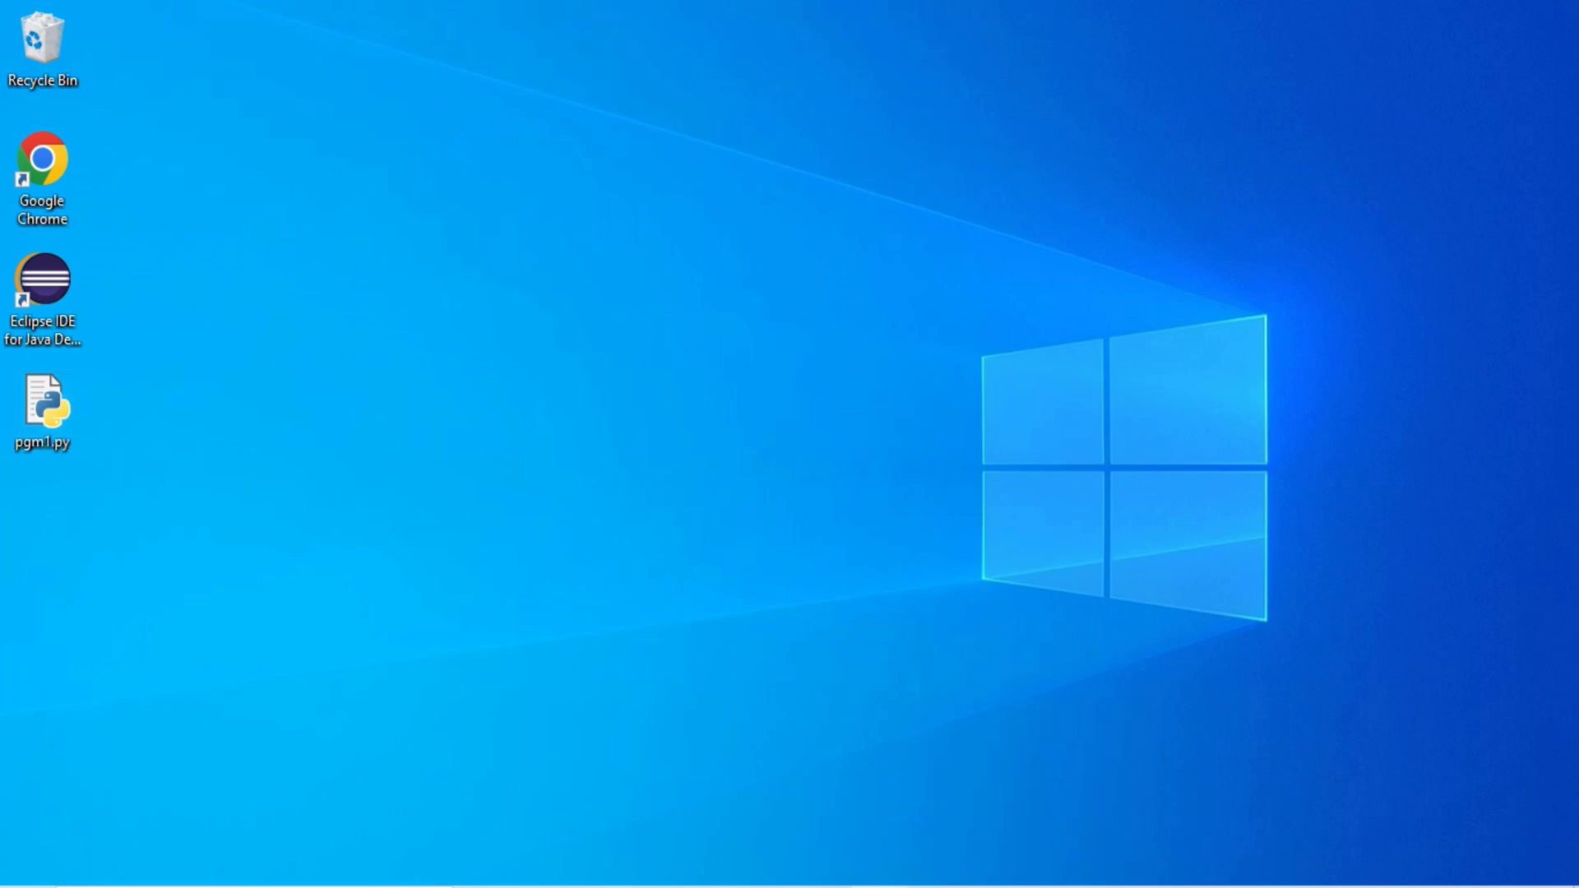
Step: Return to the IDLE shell and create a new untitled Python file
{"action": "left_click", "coordinate": [880, 887]}
{"action": "left_click", "coordinate": [23, 37]}
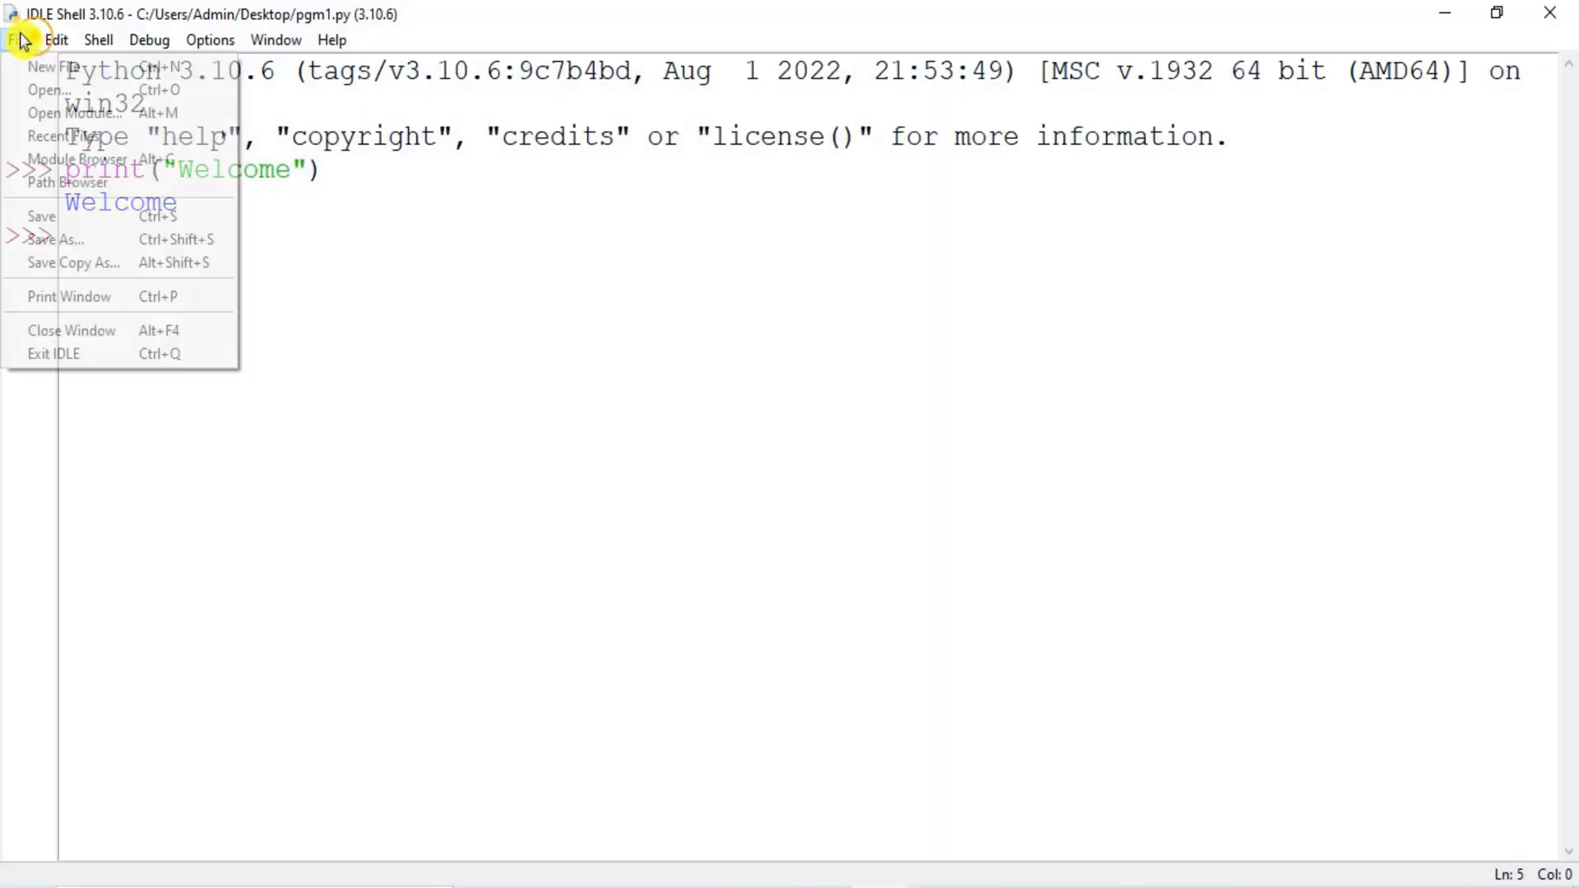
{"action": "left_click", "coordinate": [32, 71]}
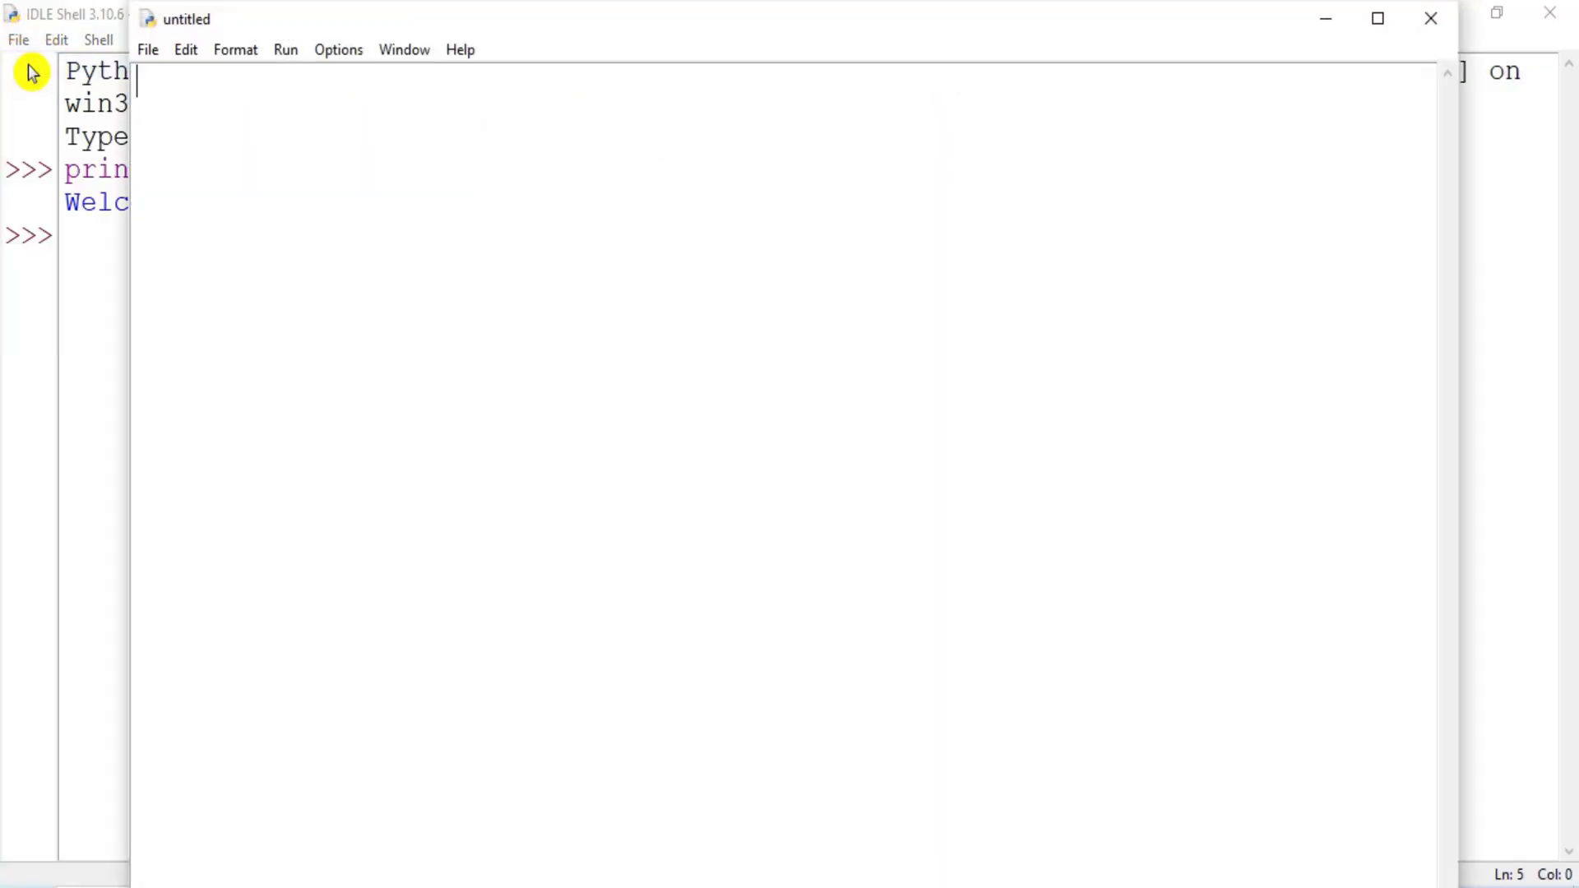
Step: Write print("Thanks for watching") in the untitled file and run it, saving it to the Desktop as pgm2
{"action": "type", "text": "p"}
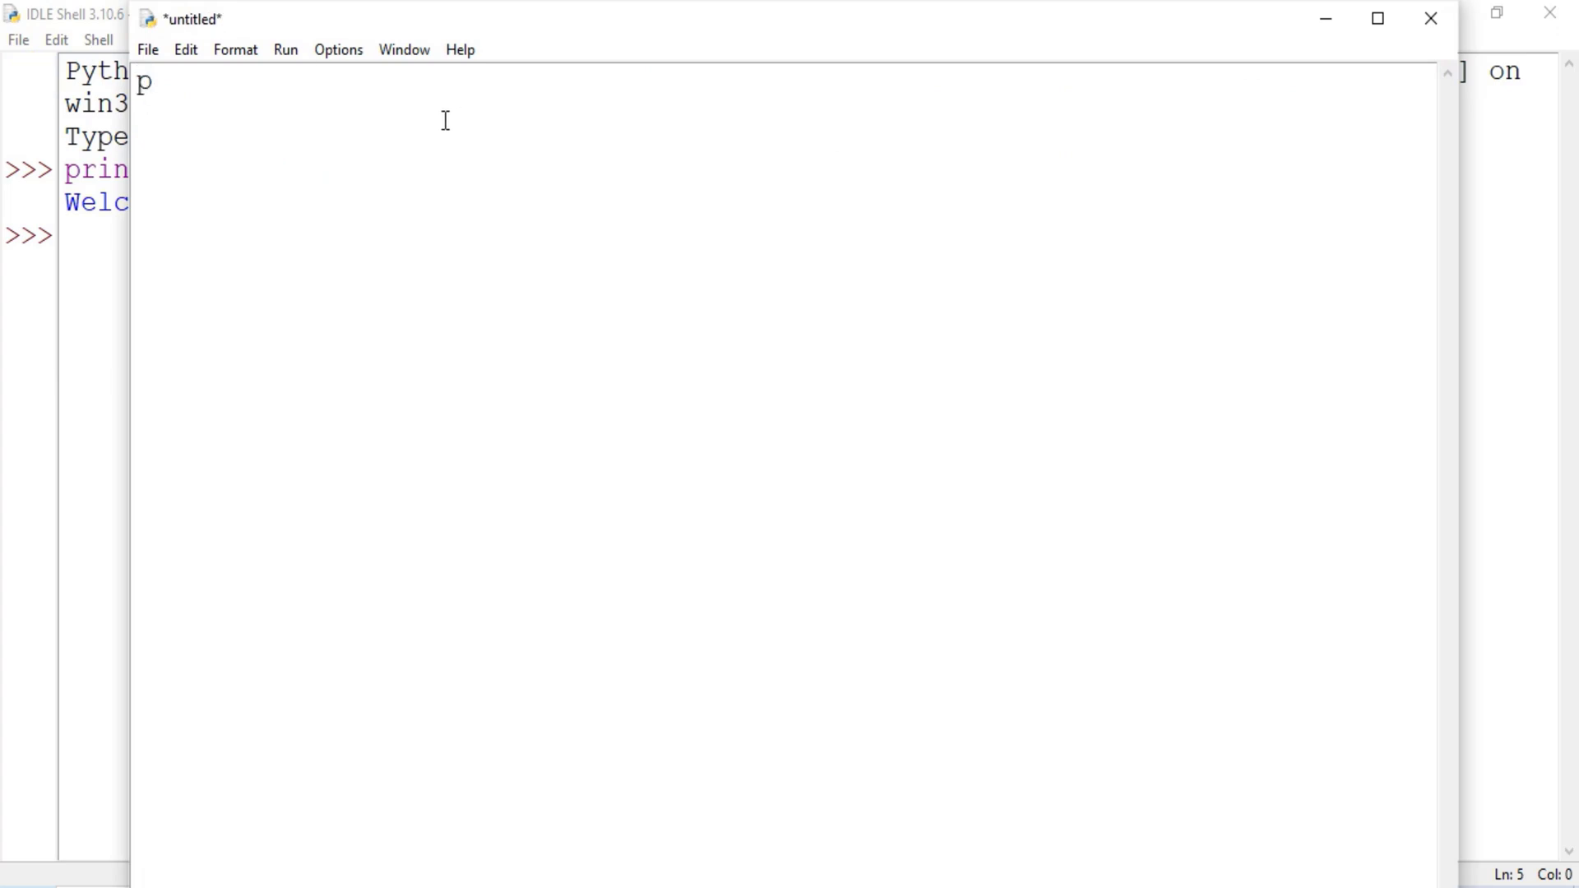
{"action": "type", "text": "rint(\"Thanks for watching\")"}
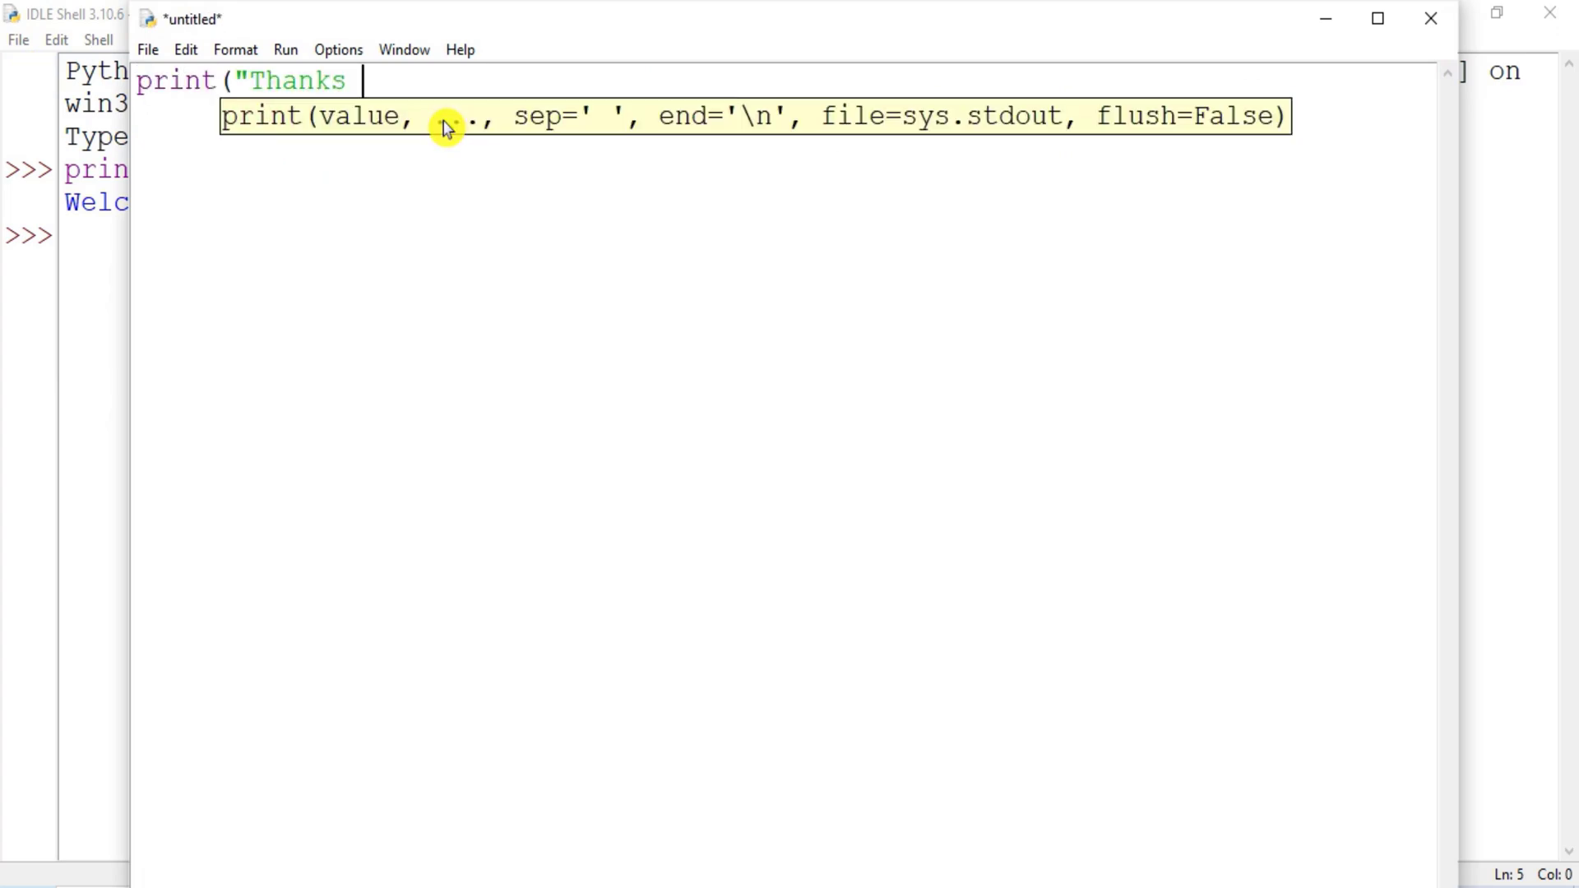
{"action": "left_click", "coordinate": [280, 51]}
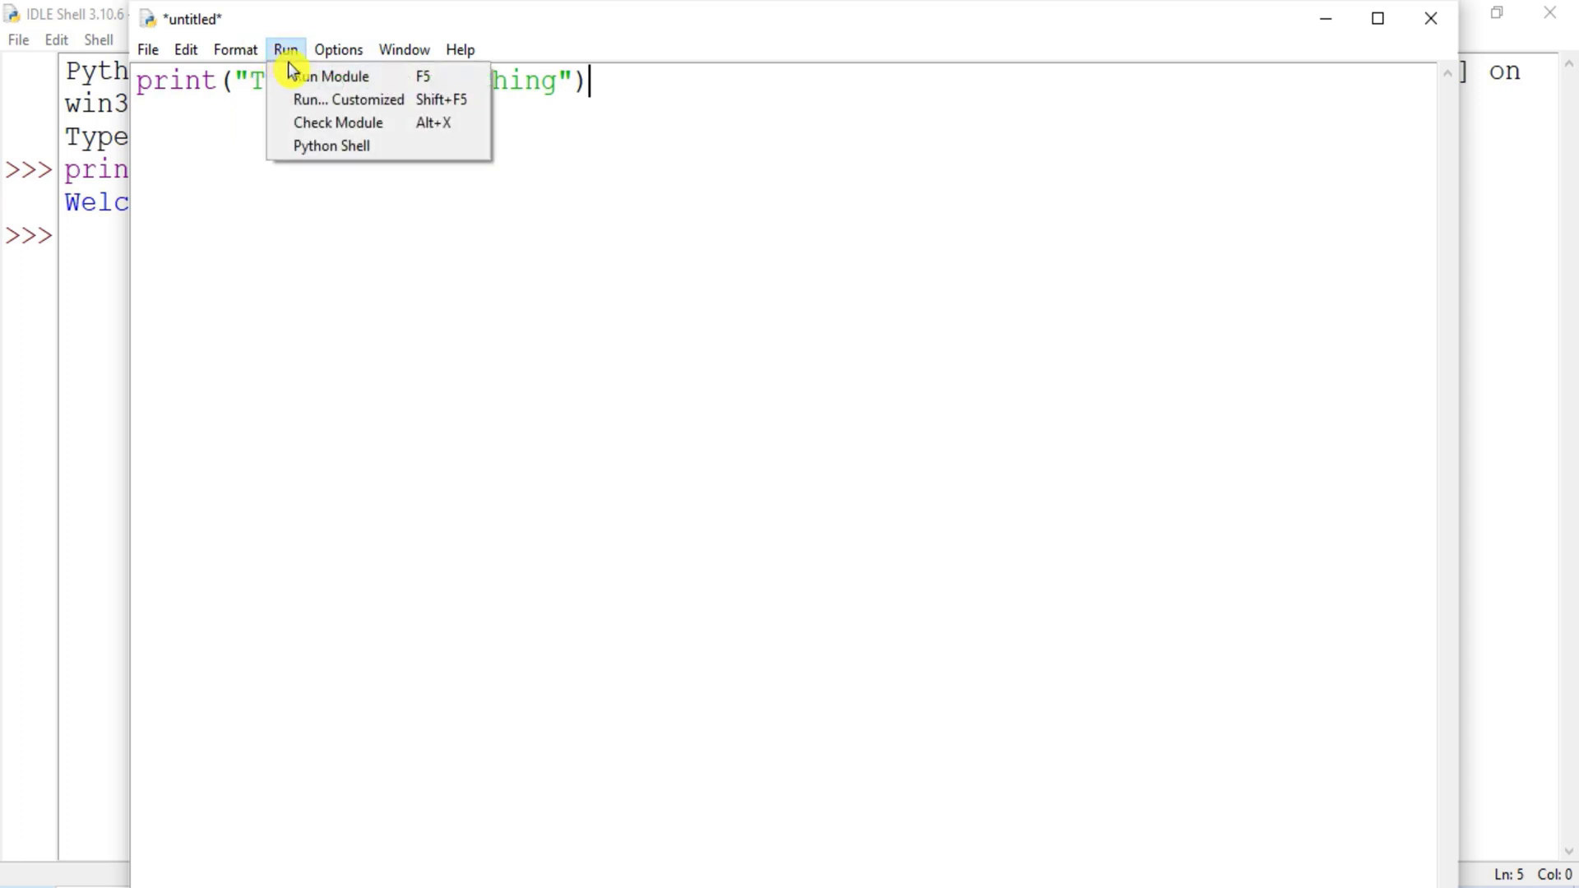
{"action": "left_click", "coordinate": [303, 79]}
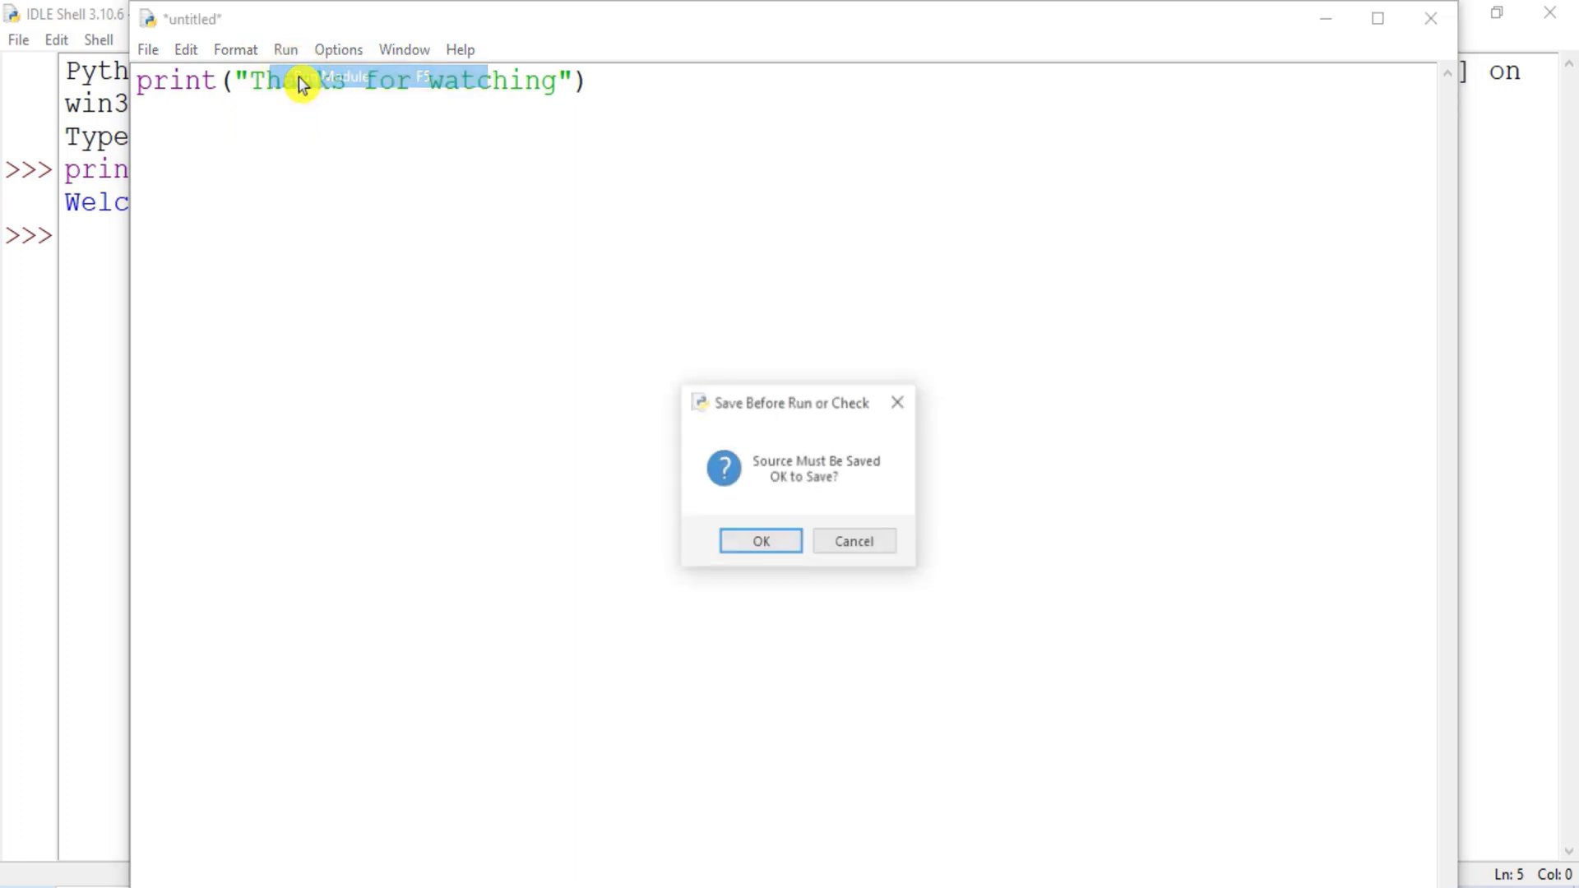
{"action": "left_click", "coordinate": [749, 542]}
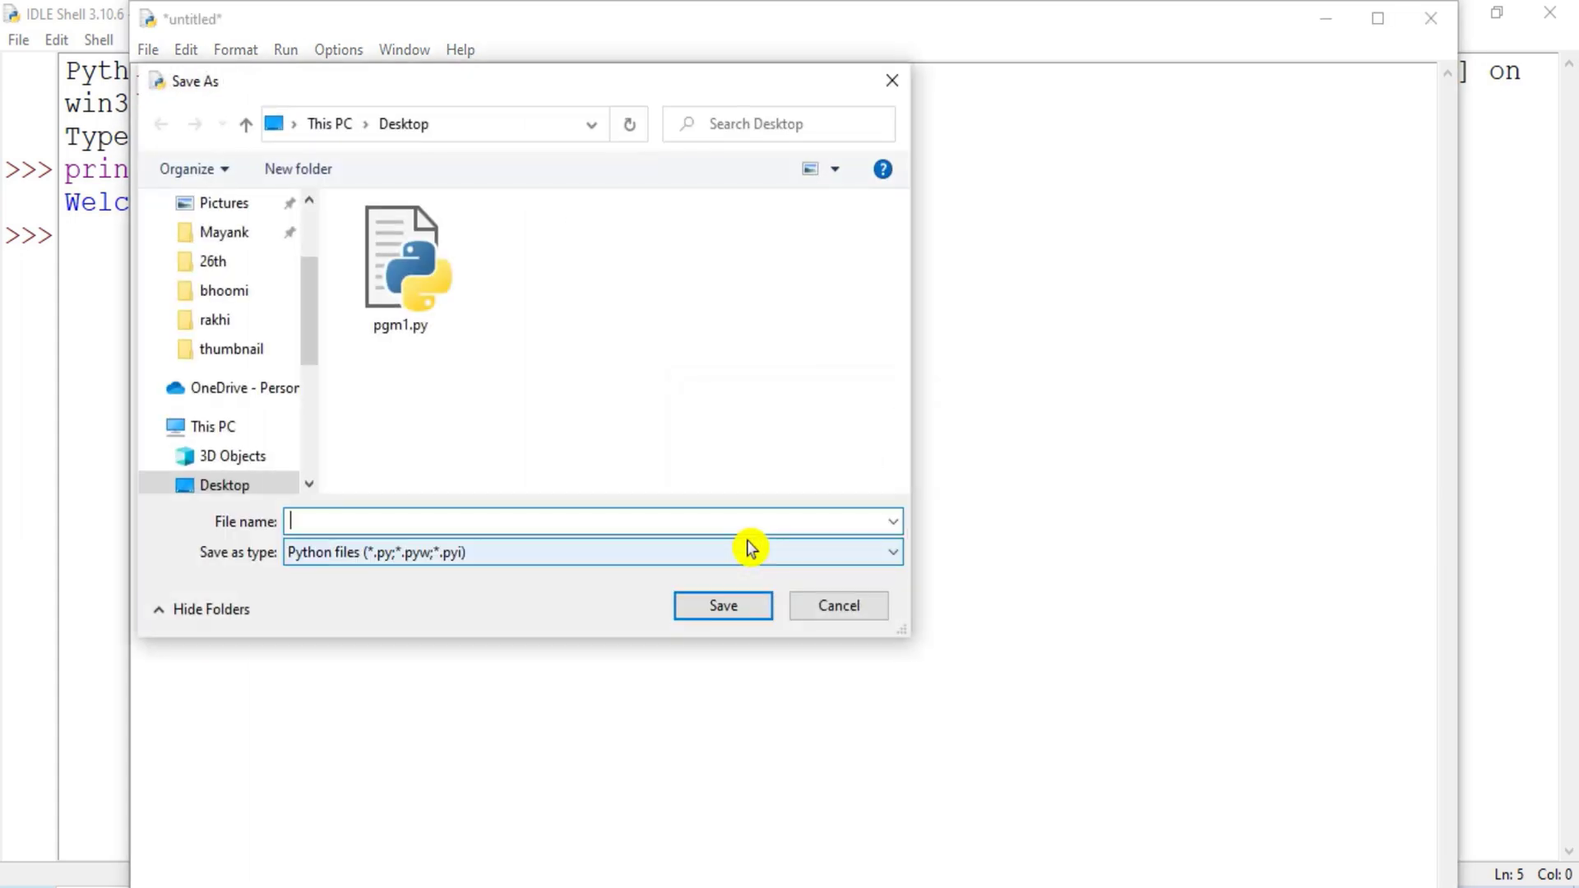
{"action": "type", "text": "pgm2"}
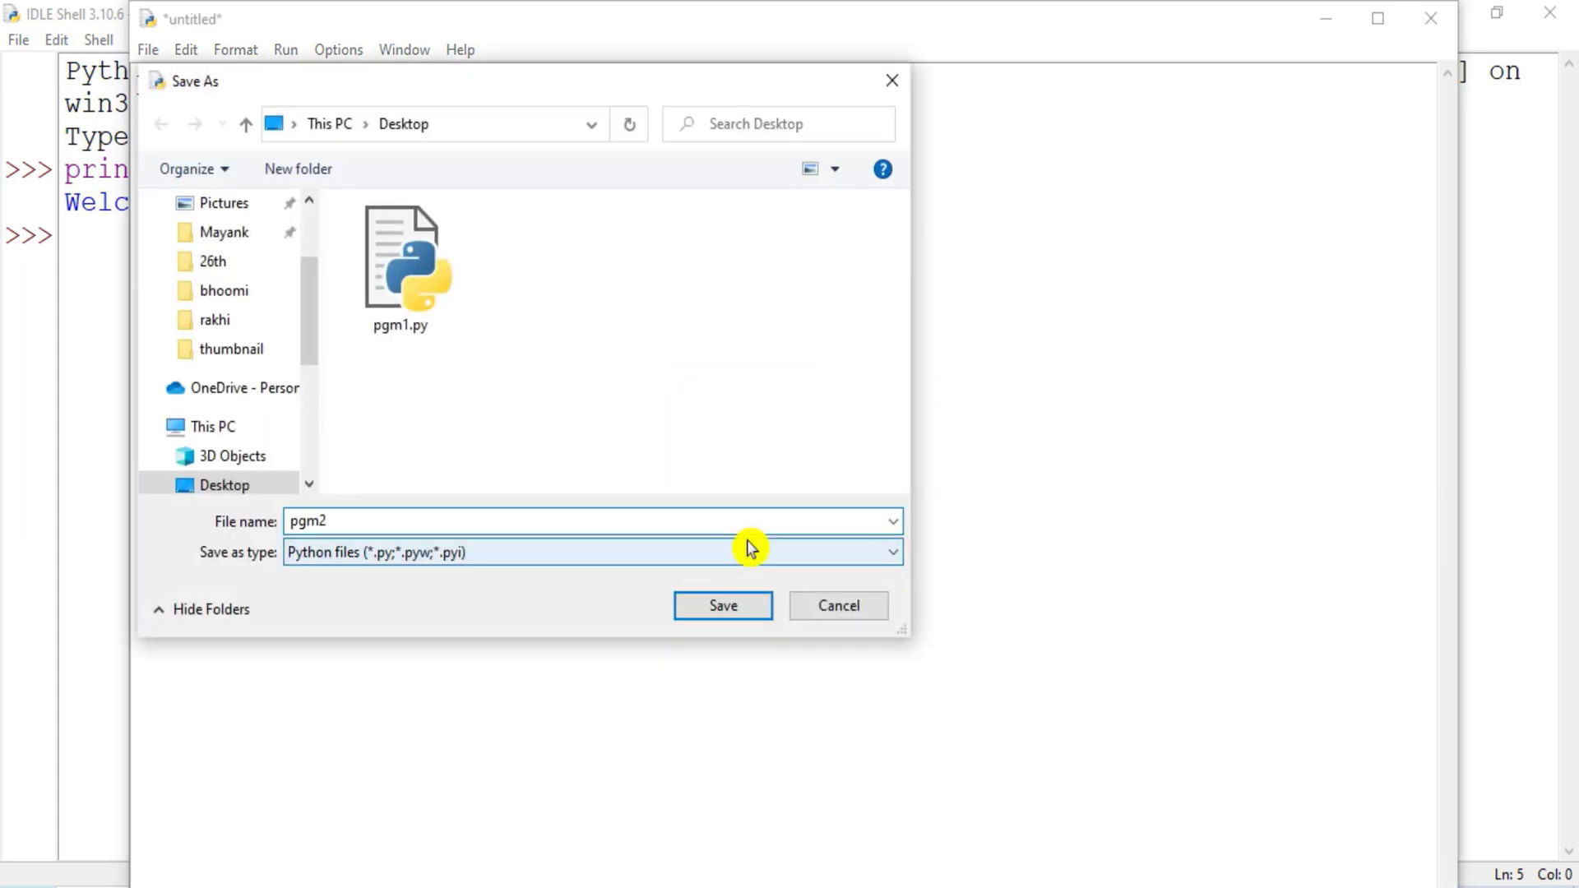
{"action": "key", "text": "Return"}
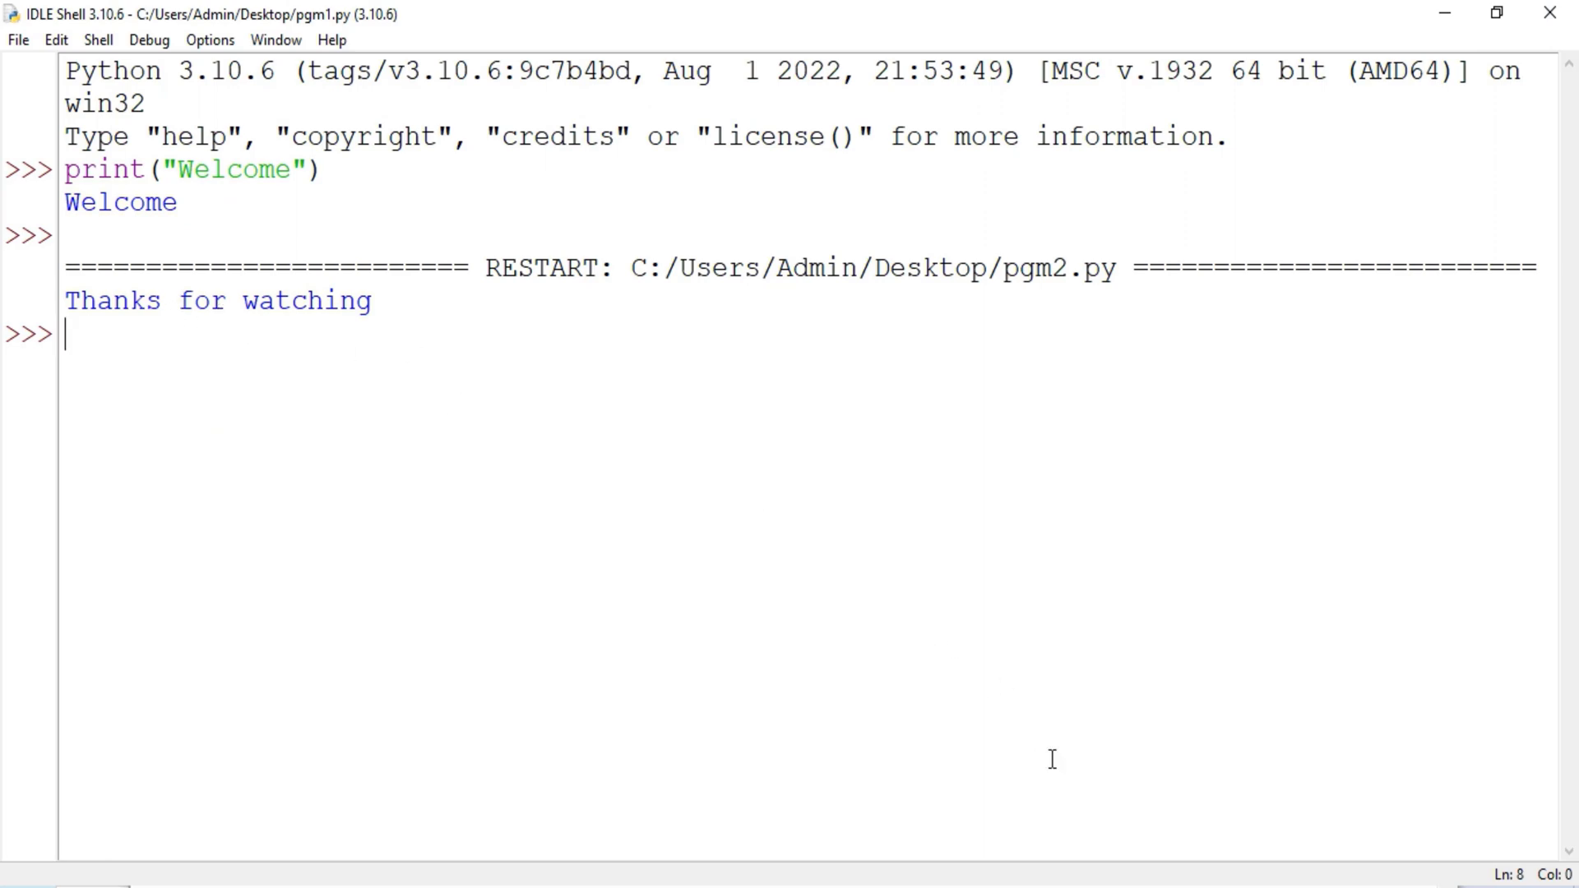
Step: Extend the printed text in pgm2.py to "Thanks for watching....Please subscribe", then save and rerun the program
{"action": "key", "text": "alt+Tab"}
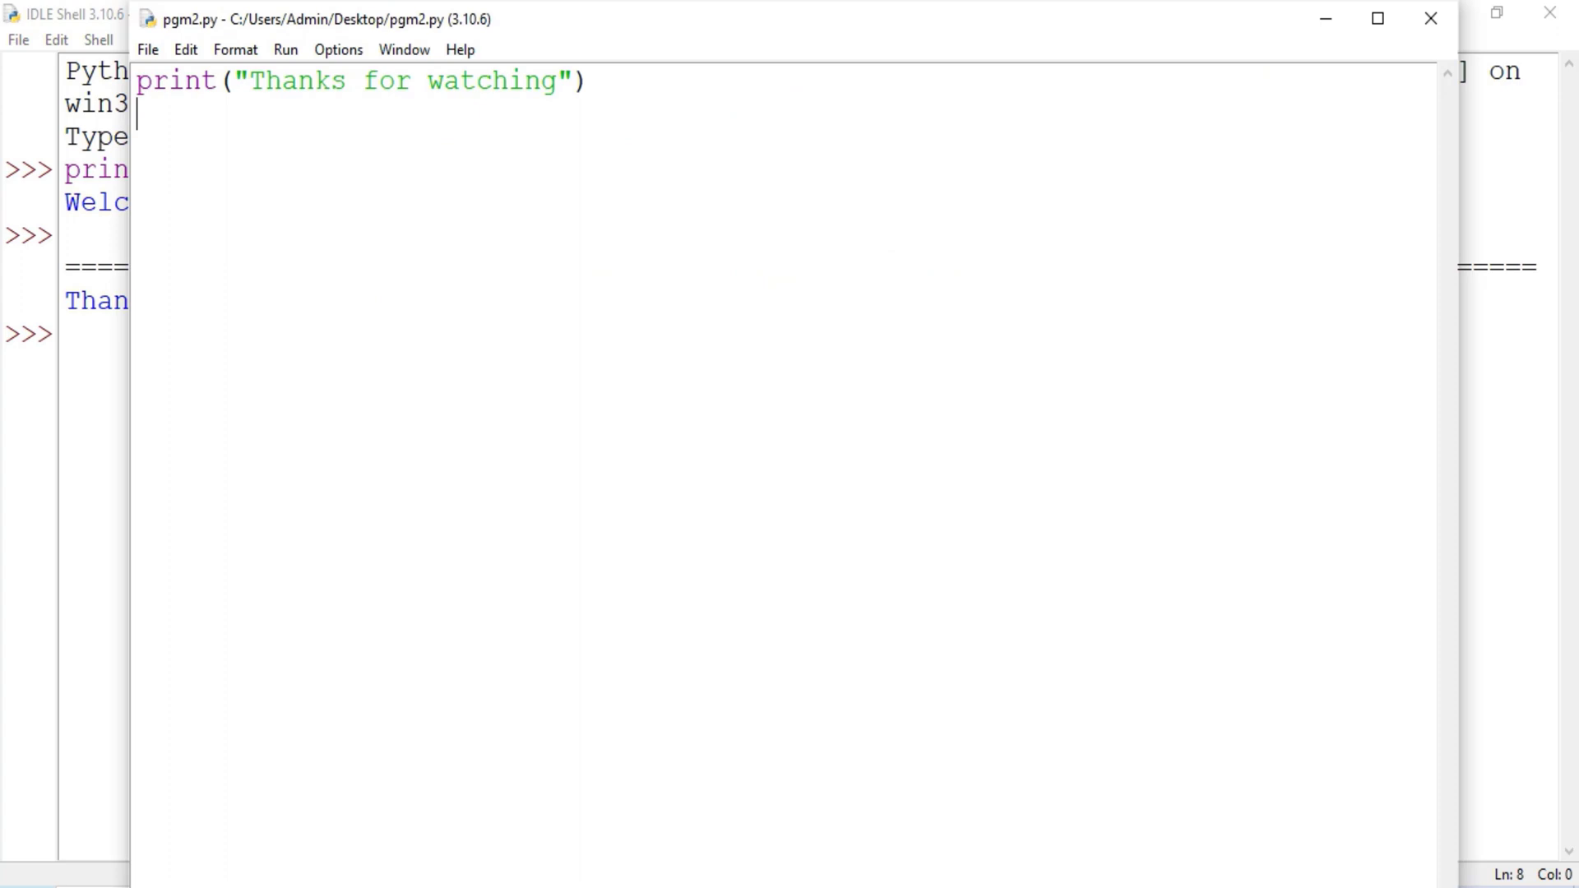
{"action": "left_click", "coordinate": [563, 80]}
{"action": "type", "text": "....Please subscribe"}
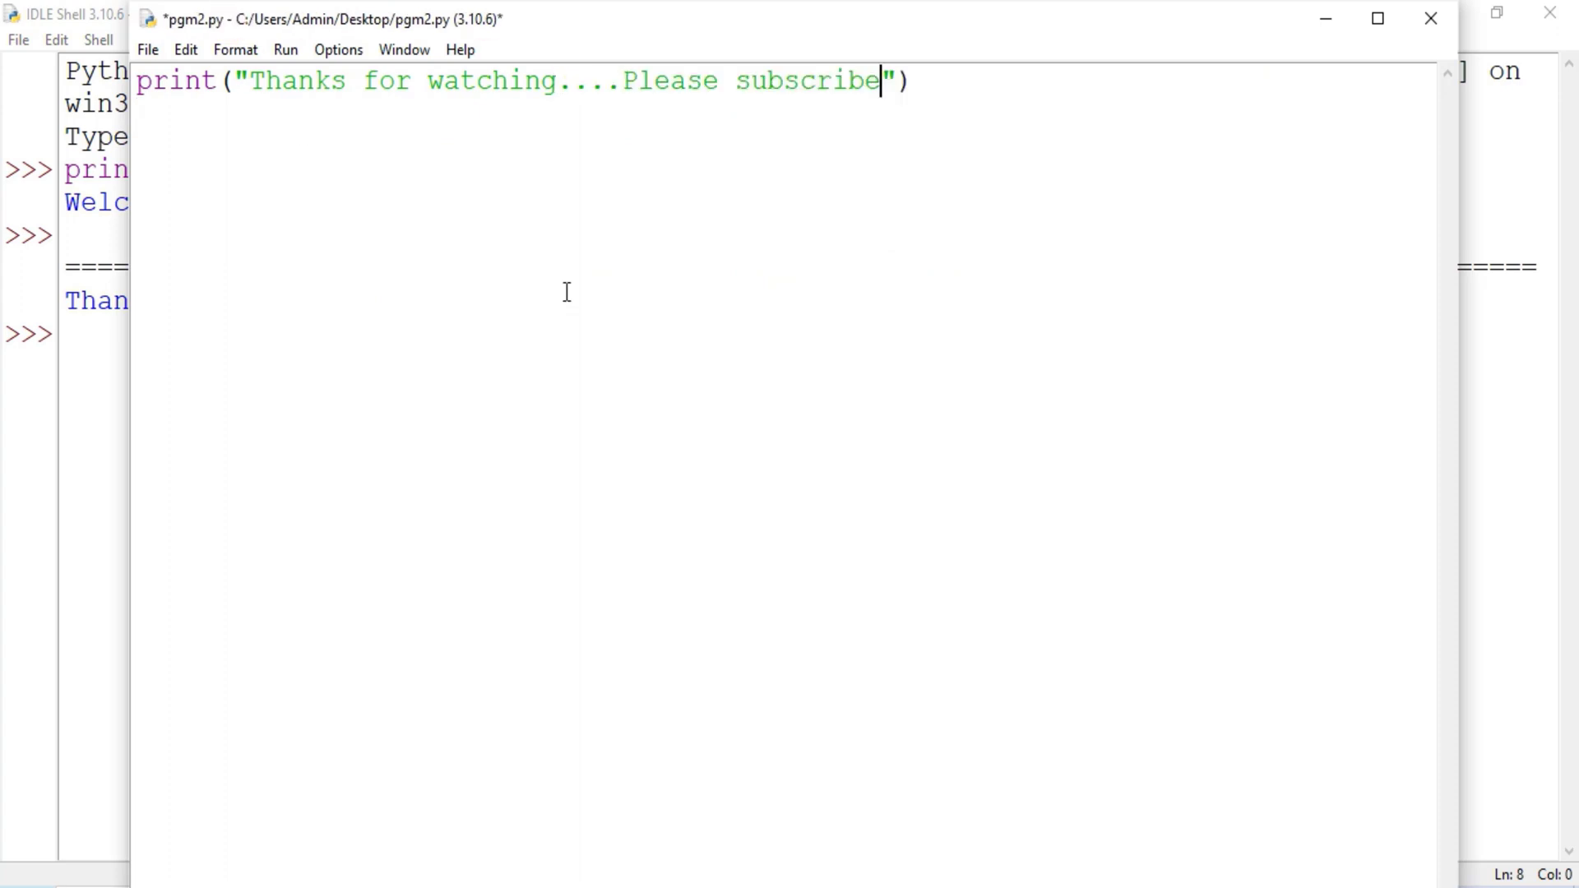
{"action": "left_click", "coordinate": [288, 50]}
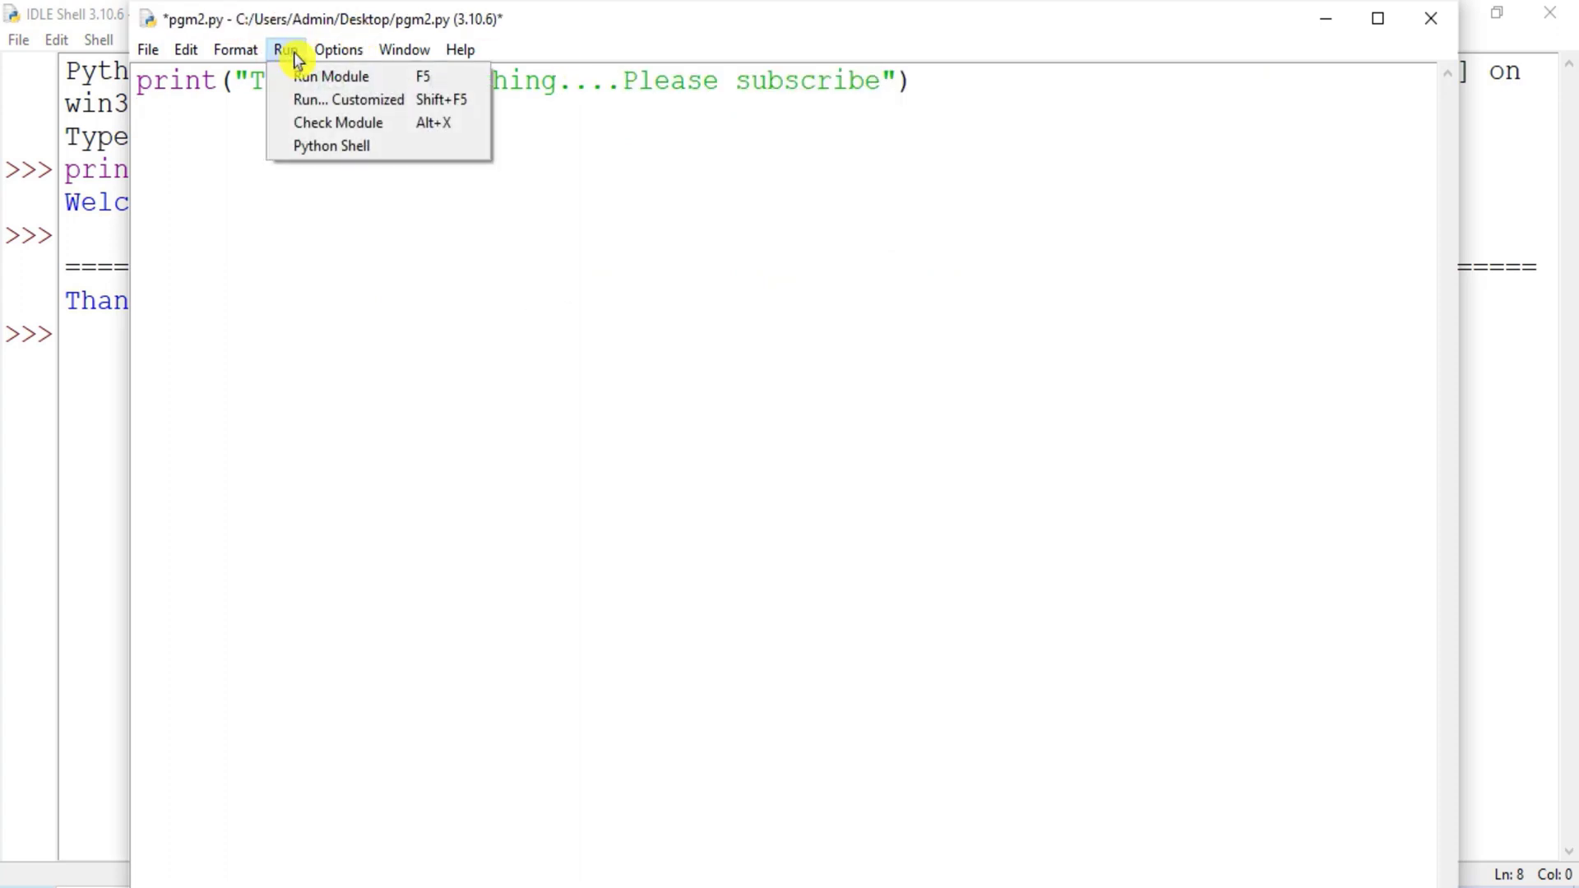
{"action": "left_click", "coordinate": [304, 75]}
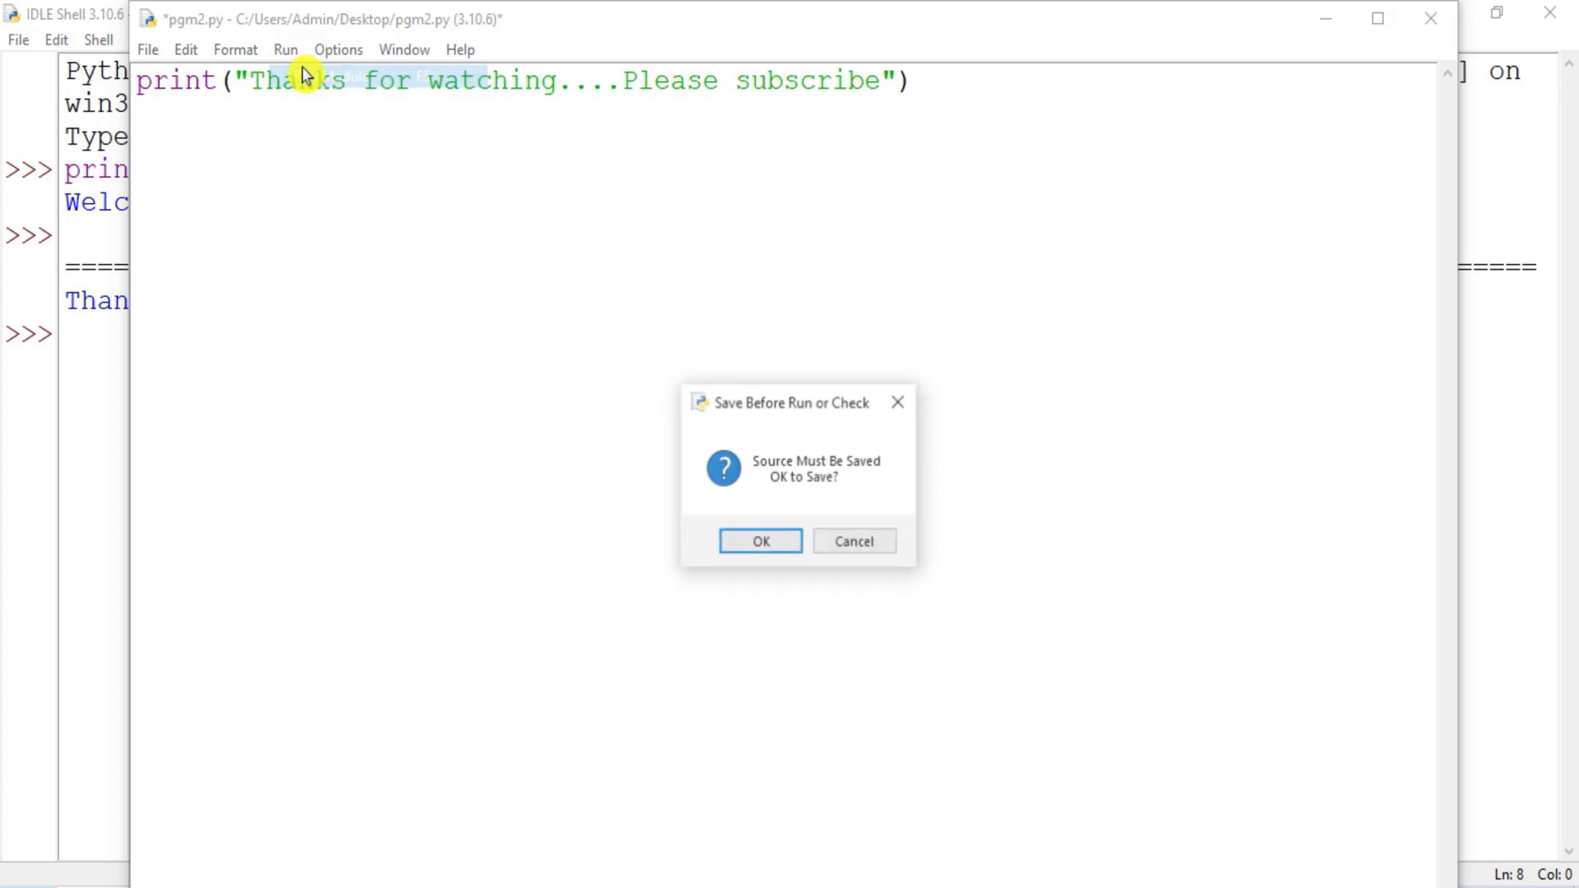
{"action": "left_click", "coordinate": [761, 542]}
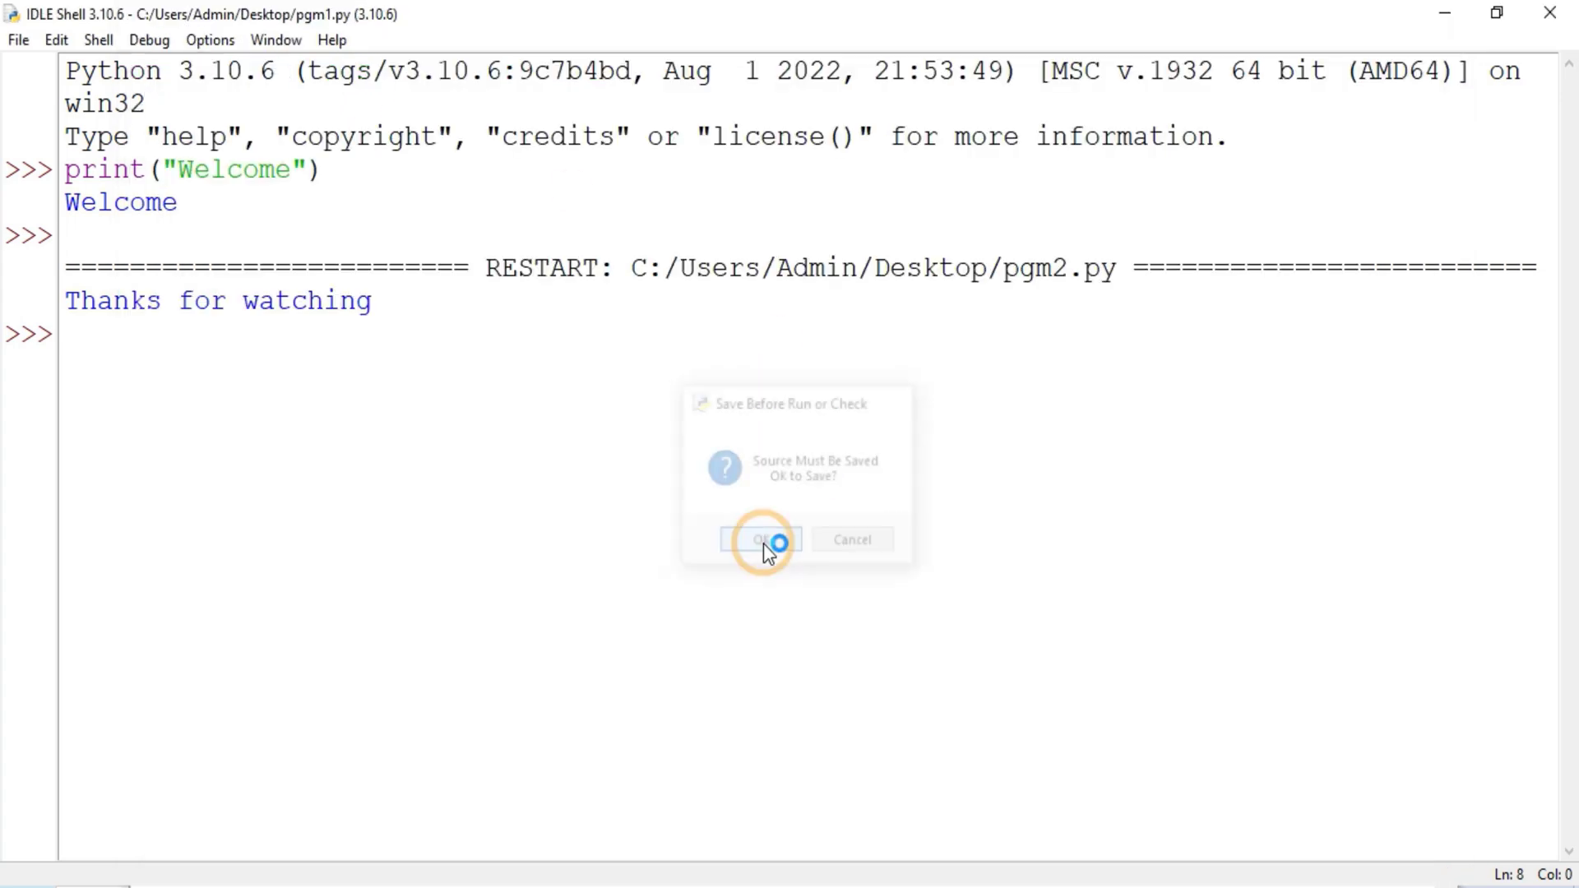